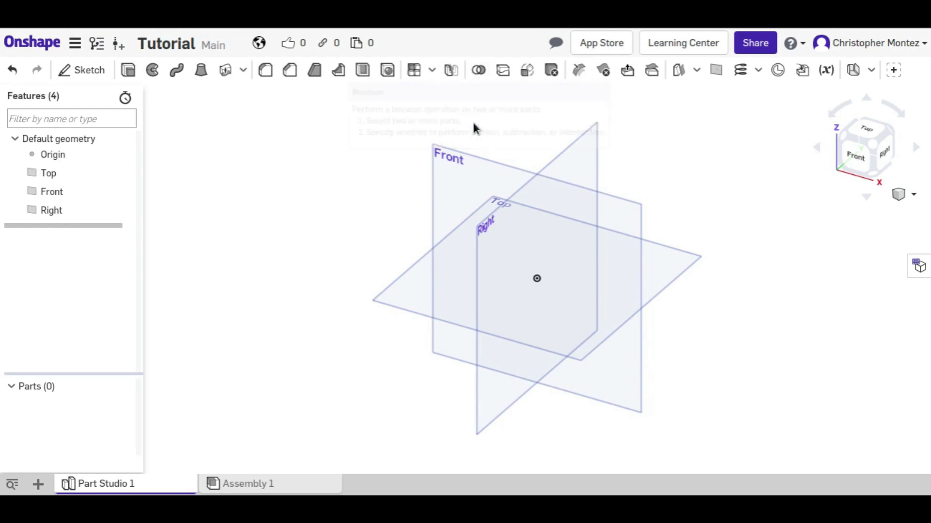
Start a sketch on the Top plane and draw a circle about 2 in in diameter, centred on the horizontal axis beside the origin.
left_click(867, 130)
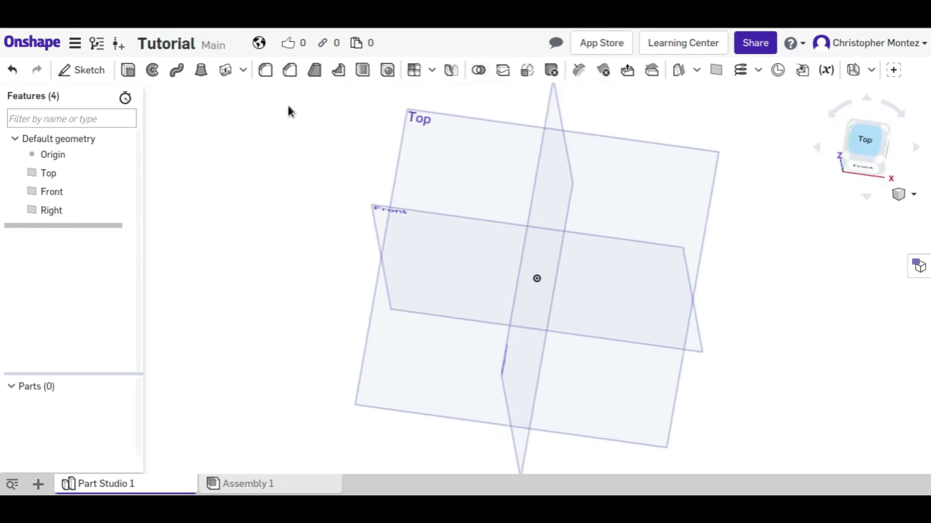
left_click(89, 71)
left_click(421, 205)
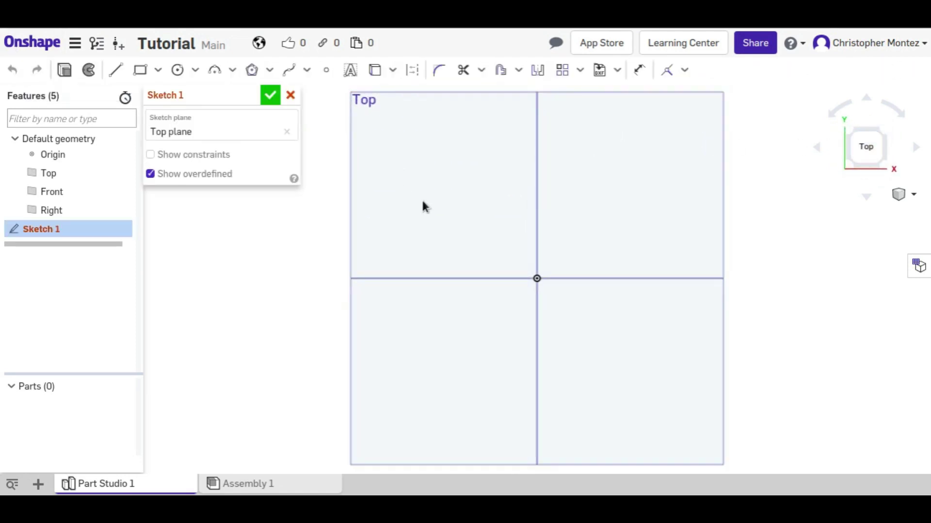
left_click(178, 71)
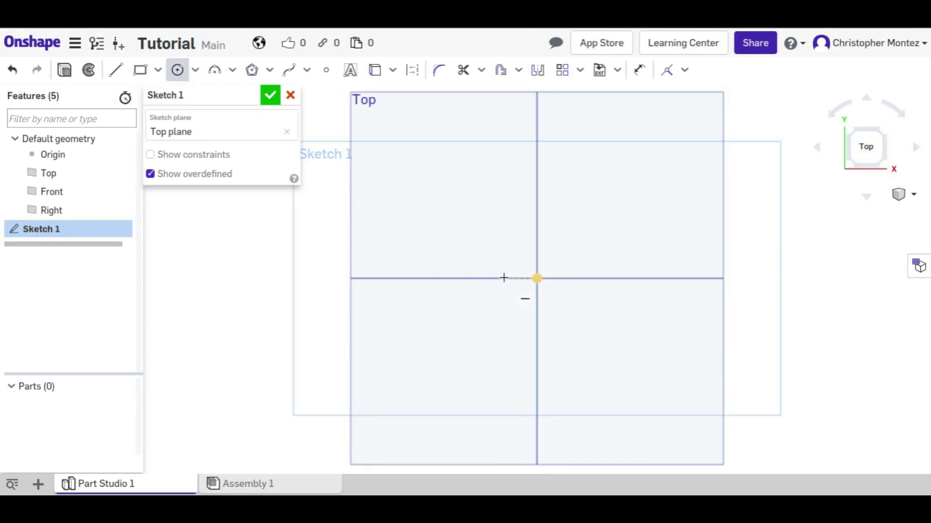
left_click(503, 278)
left_click(502, 341)
key("Escape")
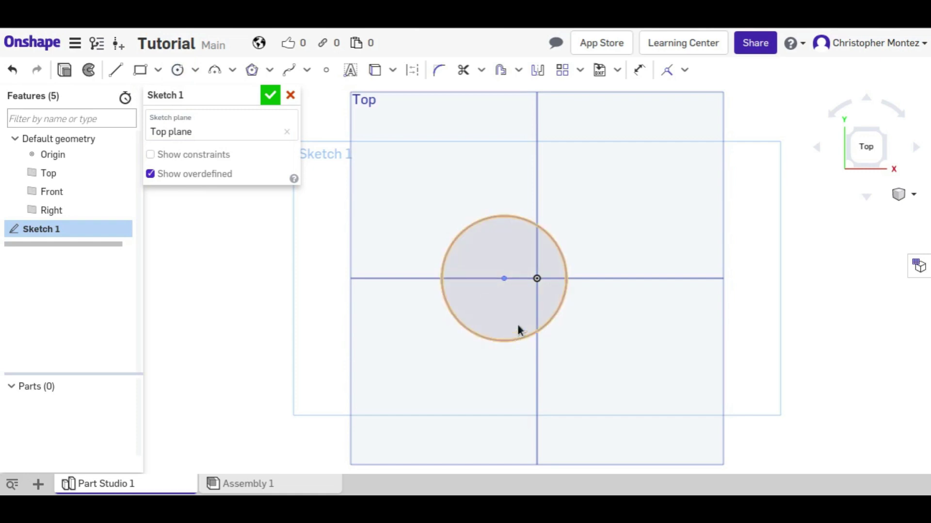
Dimension the circle's diameter as 1 in and its centre 0.25 in from the origin, and finish the sketch.
key("d")
left_click(554, 235)
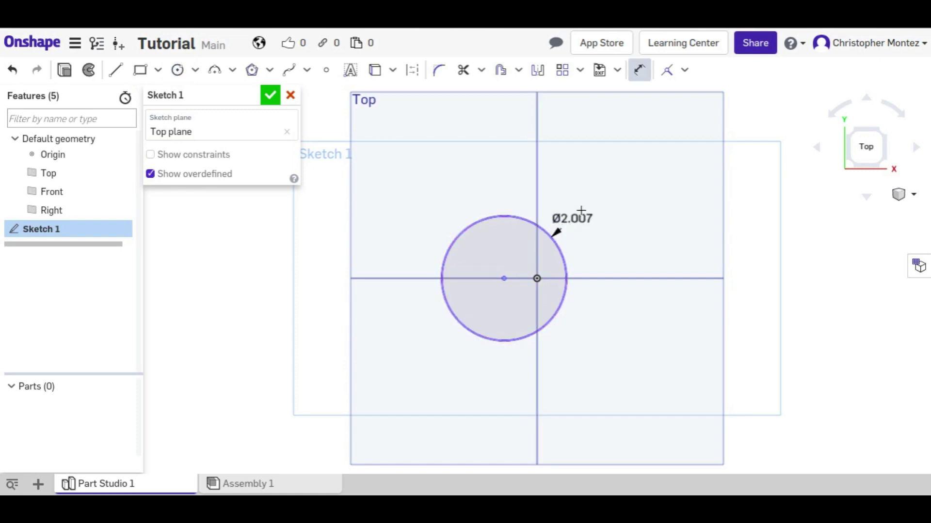
left_click(601, 190)
type("1")
key("Return")
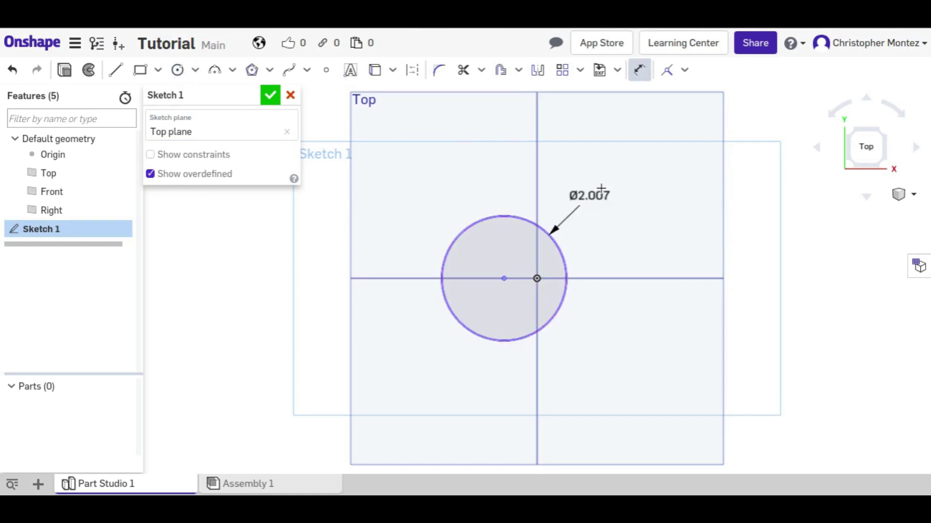
left_click(522, 279)
left_click(477, 216)
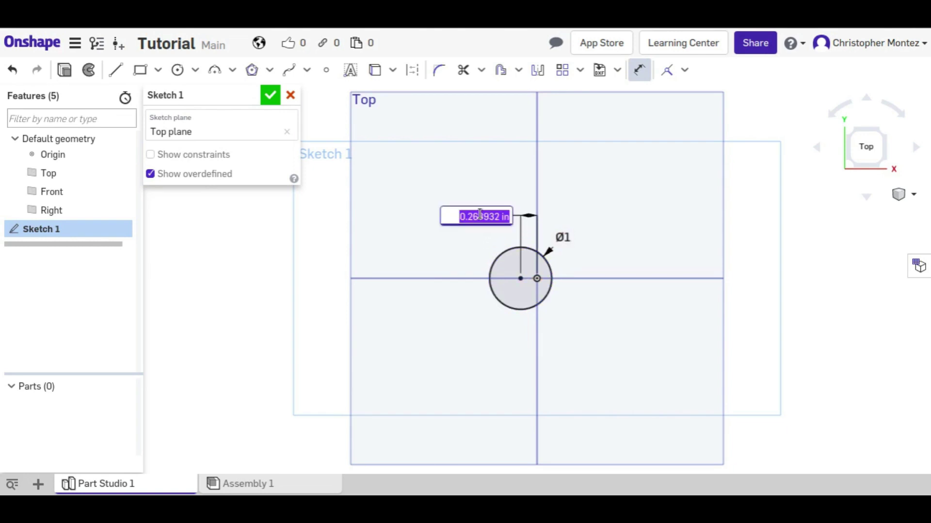
type("0.25")
key("Return")
left_click(268, 95)
Extrude the circular sketch region into a solid cylinder.
right_click_drag(524, 170, 523, 145)
left_click(128, 70)
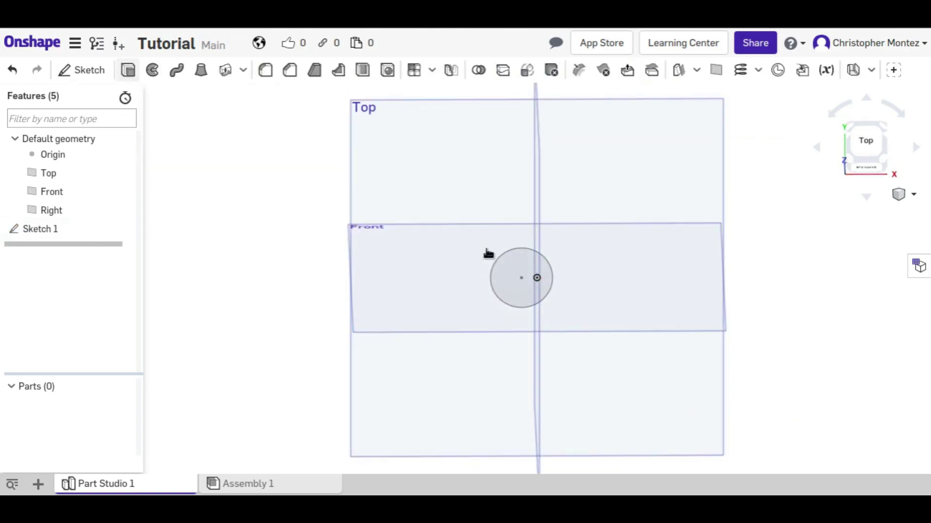
left_click(509, 271)
left_click(269, 95)
Start a sketch on the Top plane and draw a corner rectangle about 0.67 in wide, starting at the origin.
right_click_drag(392, 172, 403, 148)
left_click(81, 70)
left_click(618, 192)
left_click(866, 146)
left_click(142, 73)
left_click(616, 278)
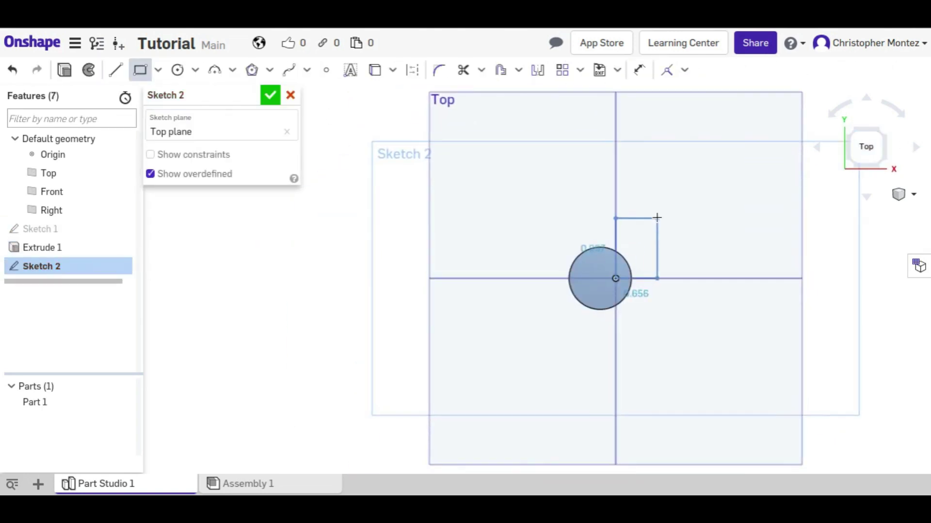
left_click(656, 216)
key("Escape")
Make the rectangle's adjacent sides equal, dimension its width as 1 in, and finish the sketch.
left_click(657, 237)
left_click(643, 216)
left_click(684, 70)
left_click(689, 260)
left_click(644, 237)
left_click(688, 202)
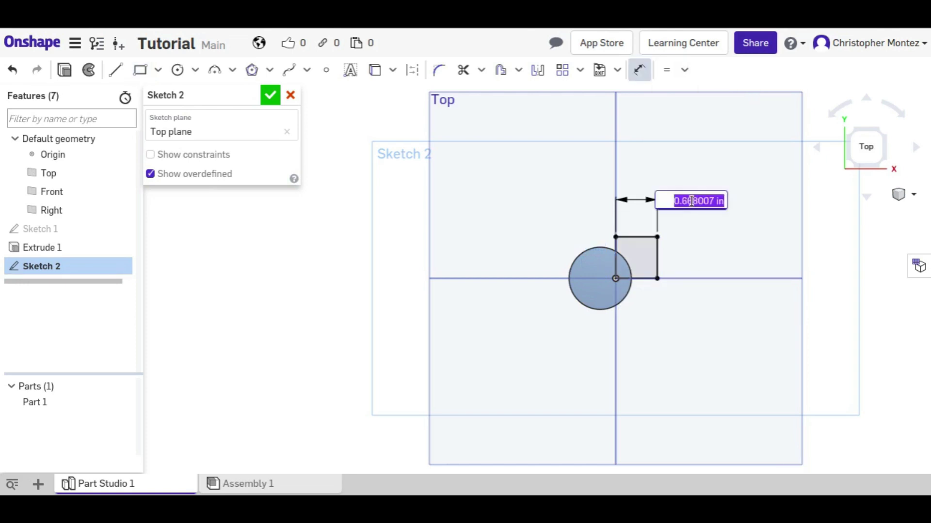
type("1")
key("Return")
left_click(267, 97)
Extrude the square region 2 in, adding it to the cylinder part.
left_click(128, 69)
left_click(646, 247)
left_click(265, 209)
type("2")
key("Return")
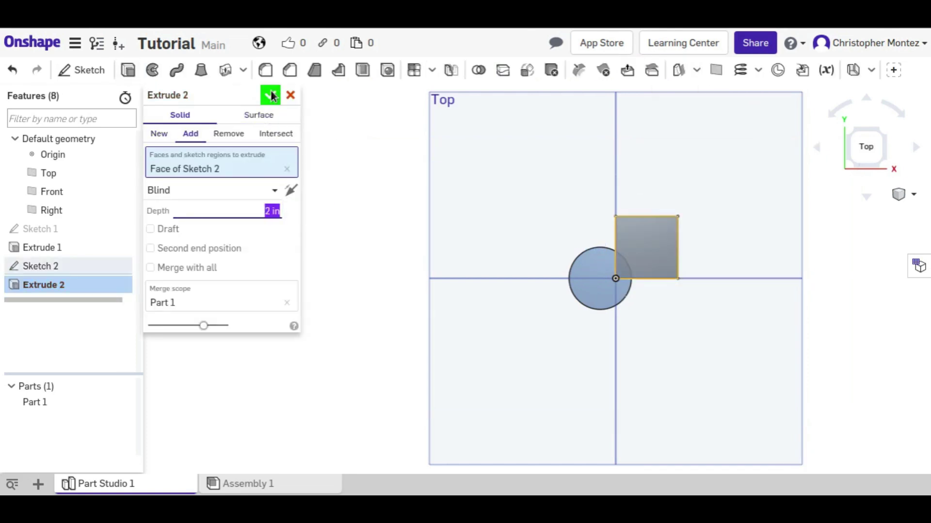
left_click(270, 96)
Edit the square block's extrusion so that it creates a new part instead of adding to the cylinder.
right_click_drag(528, 208, 524, 190)
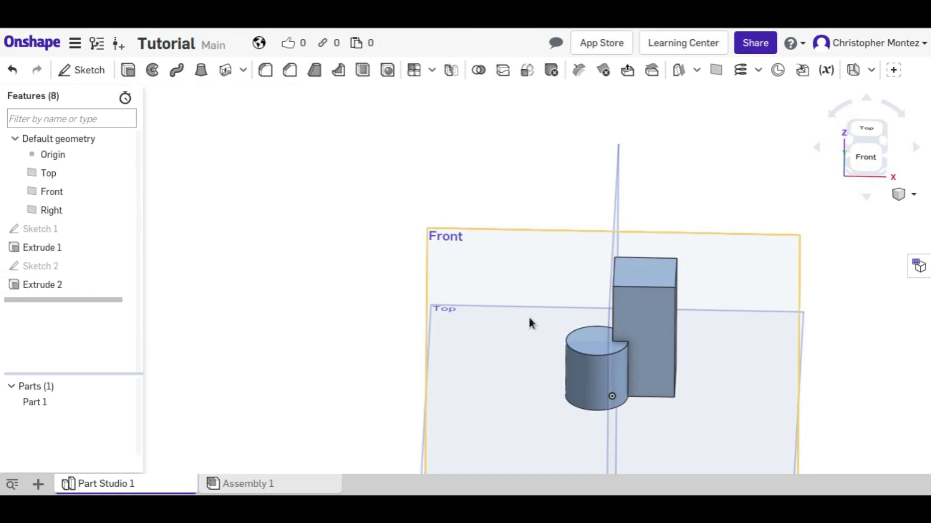
right_click_drag(530, 322, 655, 344)
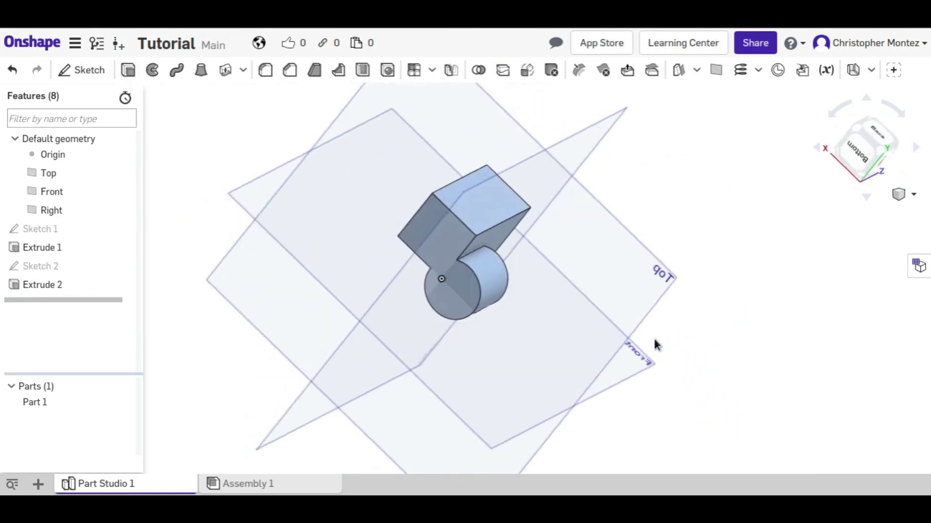
scroll(435, 257, "up", 3)
right_click_drag(482, 292, 421, 291)
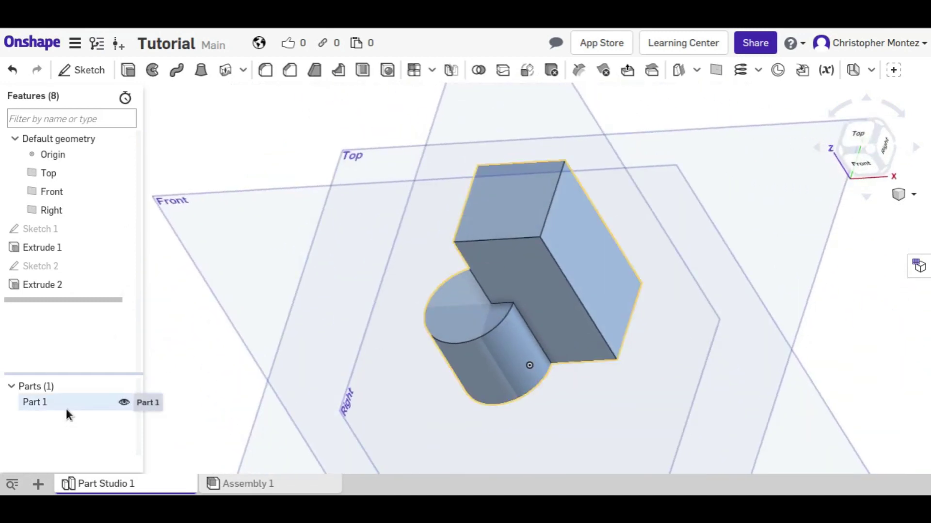
right_click_drag(458, 290, 537, 336)
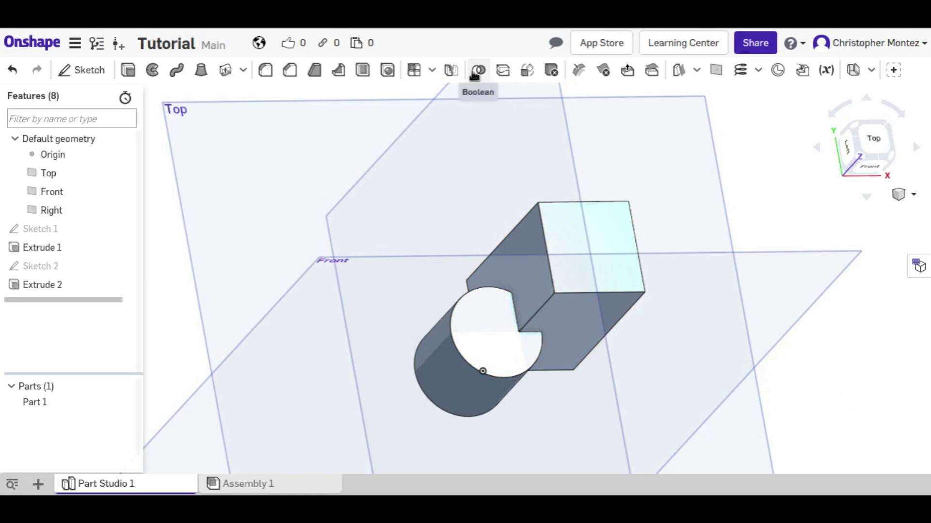
left_click(63, 289)
double_click(62, 289)
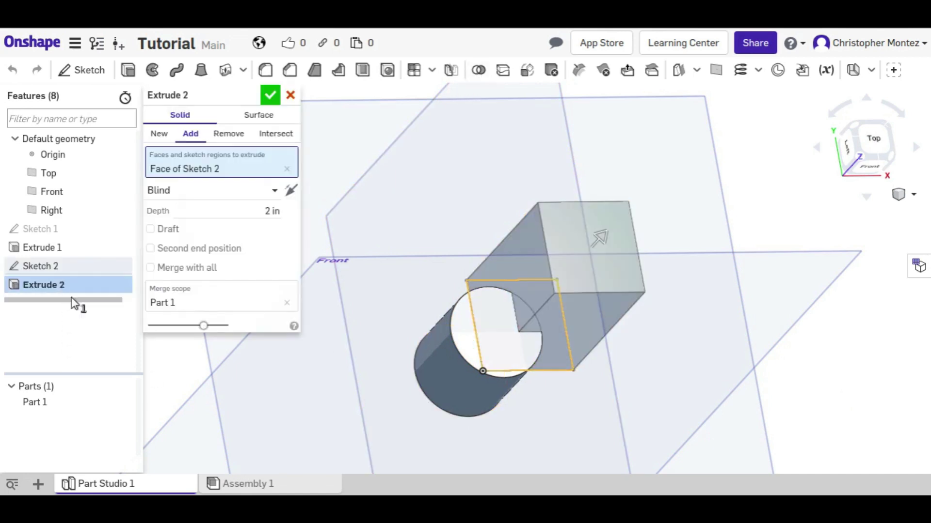
left_click(159, 134)
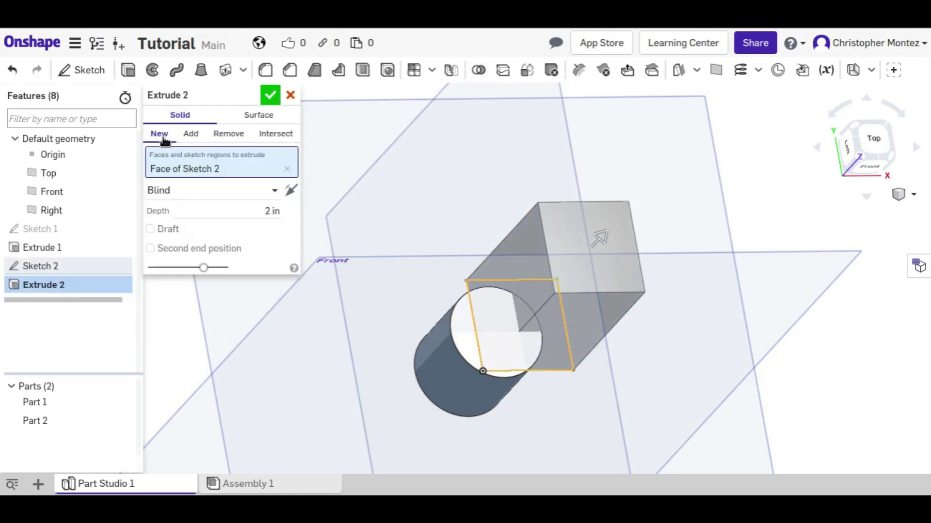
left_click(269, 95)
Combine the cylinder and the square block into one part with a Boolean union.
right_click_drag(594, 220, 538, 248)
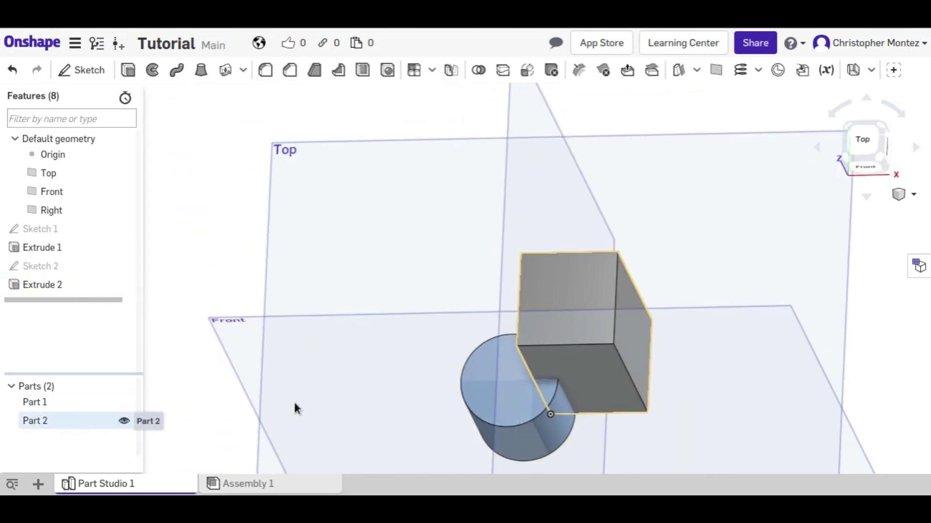
middle_click_drag(775, 328, 749, 287)
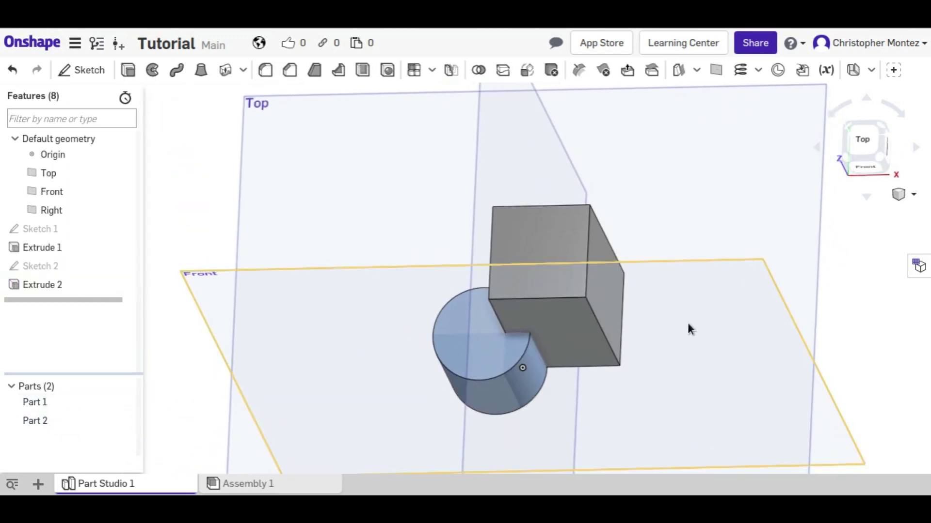
right_click_drag(690, 329, 600, 272)
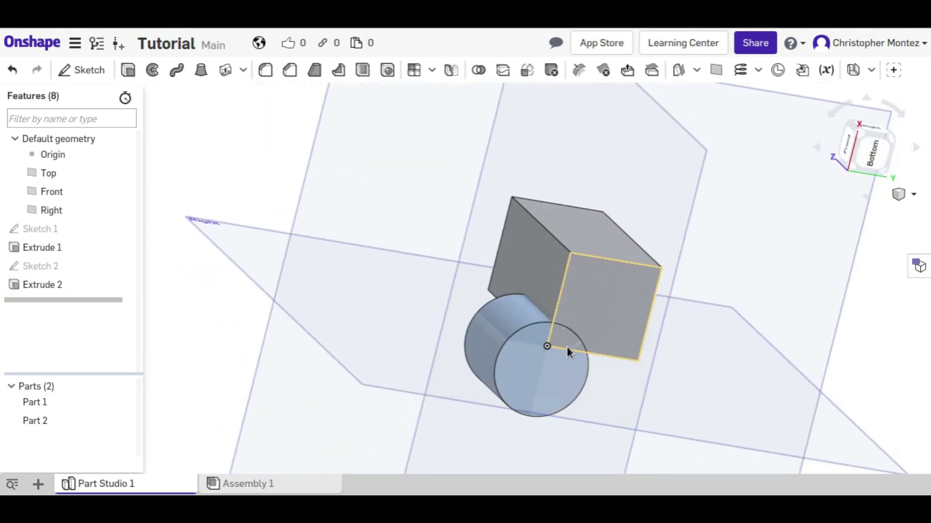
scroll(569, 338, "up", 5)
right_click_drag(569, 338, 509, 356)
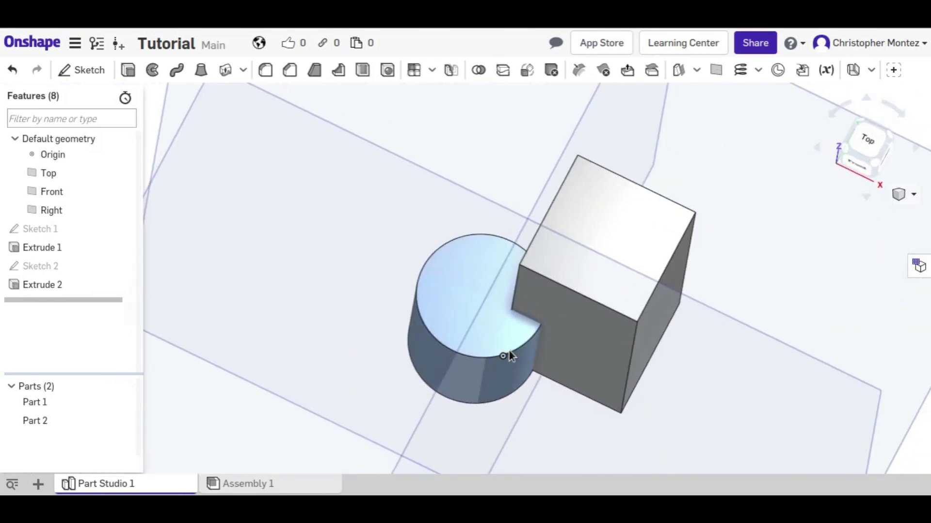
left_click(478, 71)
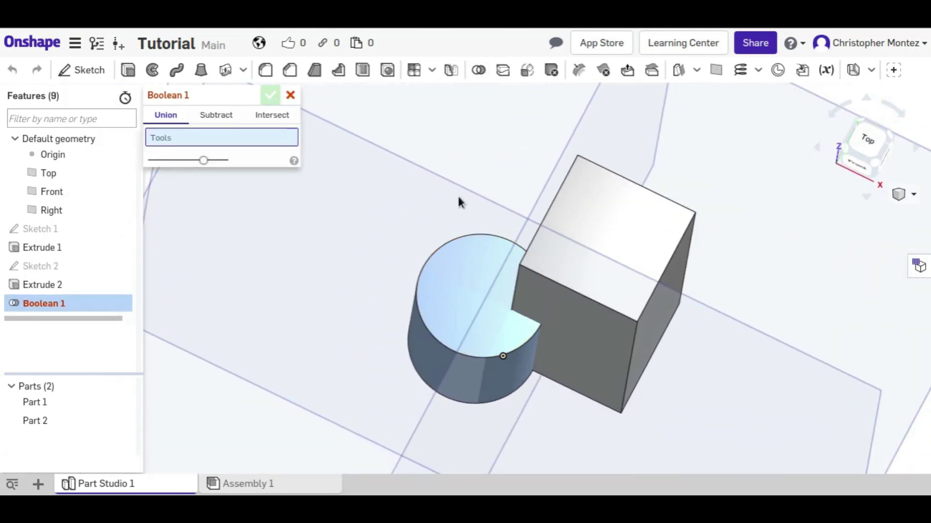
right_click_drag(459, 198, 468, 222)
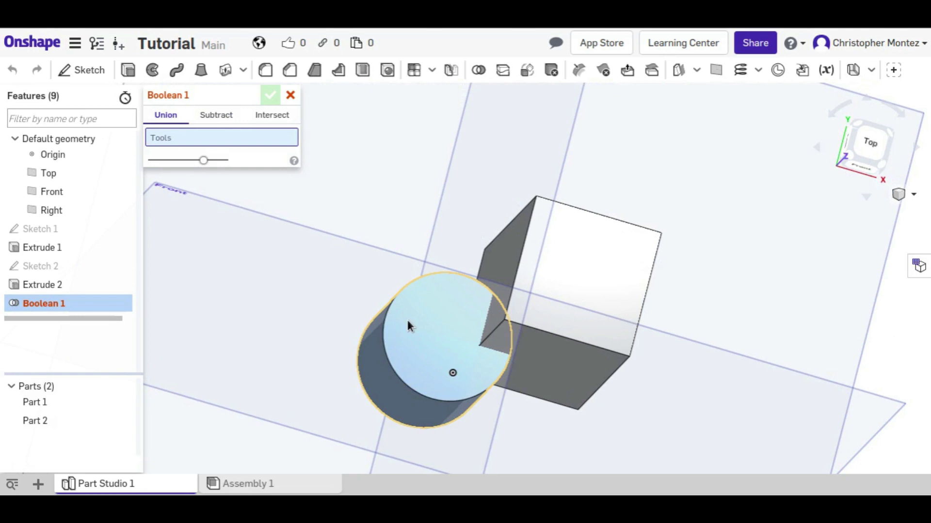
left_click(449, 312)
left_click(566, 286)
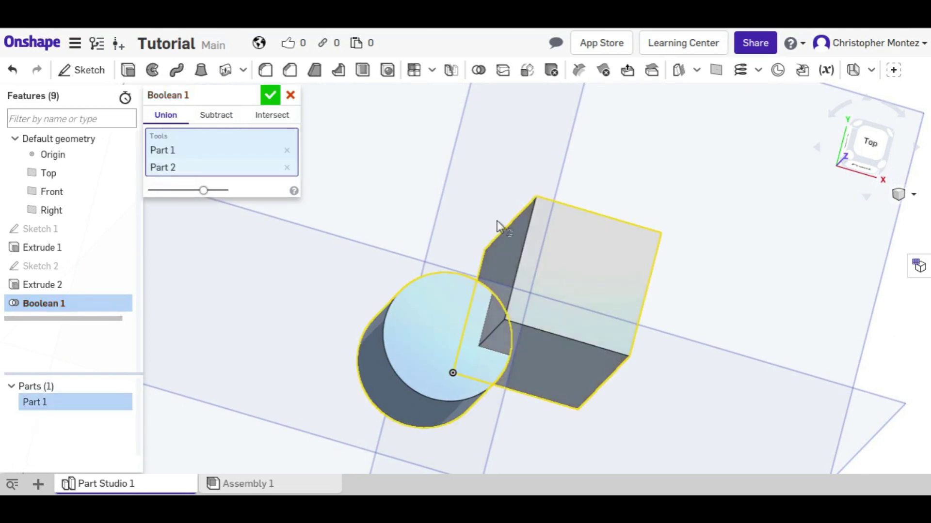
left_click(270, 97)
Reopen the Boolean feature, switch its operation to Subtract, and clear both parts from its tools.
right_click_drag(308, 152, 334, 213)
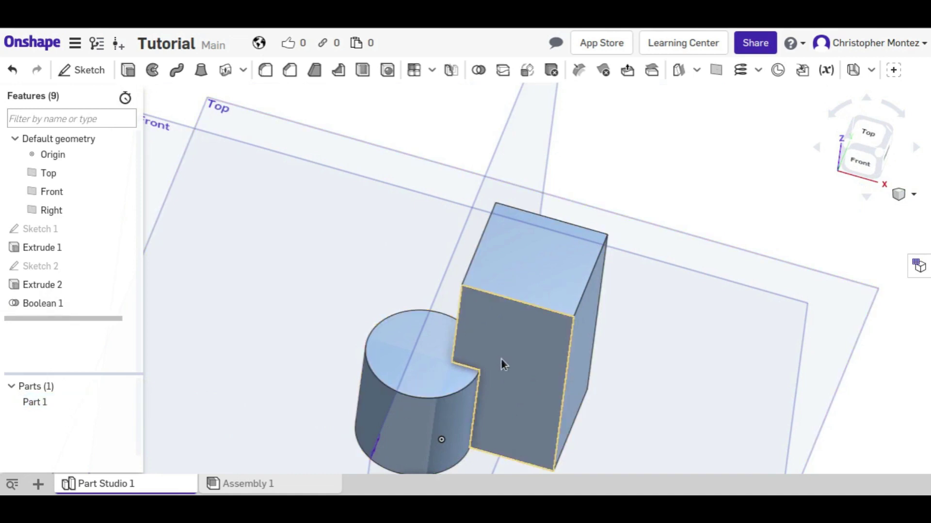
left_click(507, 346)
left_click(900, 374)
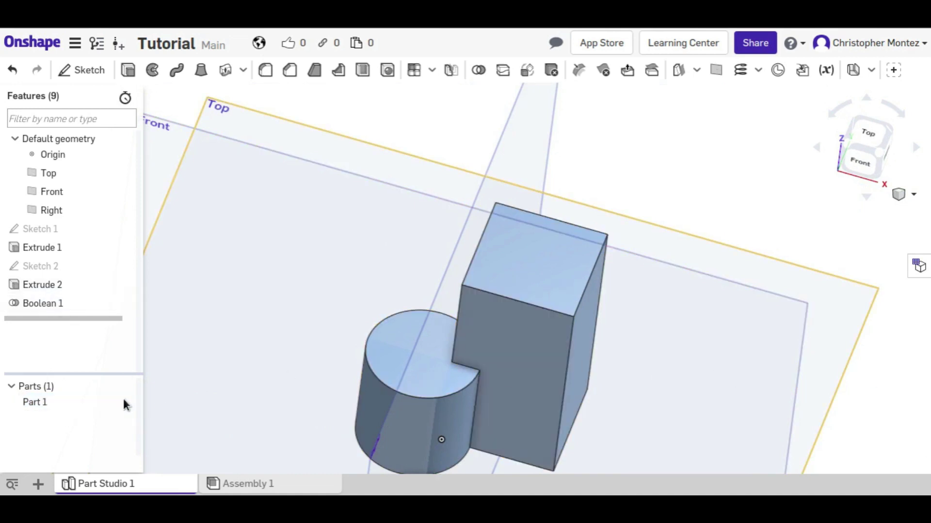
left_click(121, 403)
left_click(672, 153)
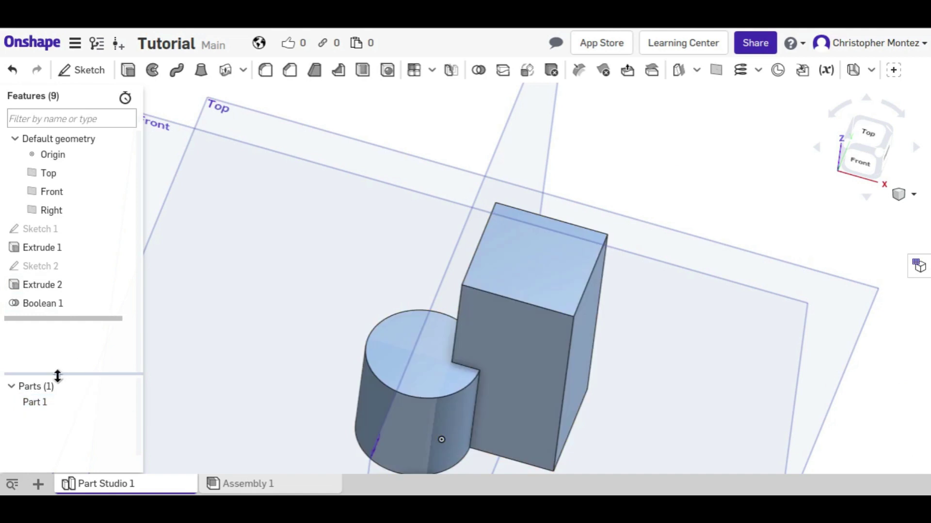
double_click(33, 305)
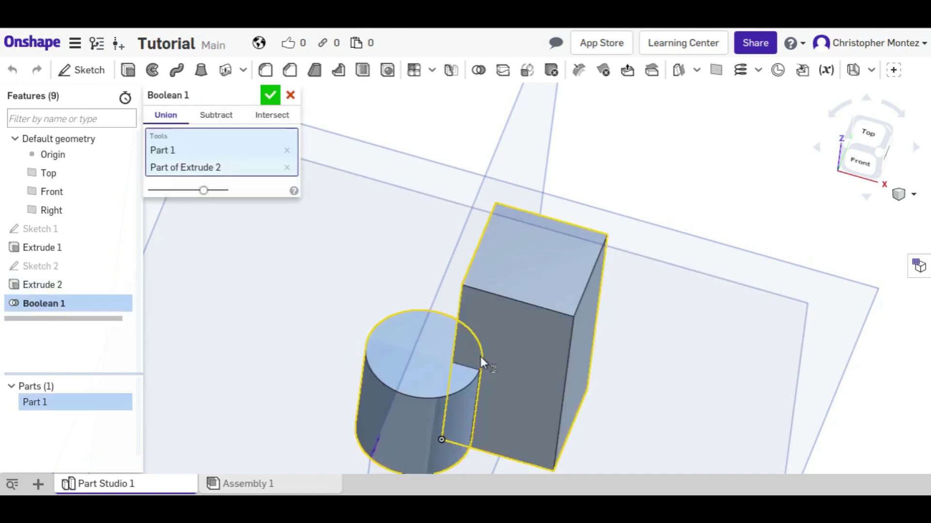
left_click(217, 118)
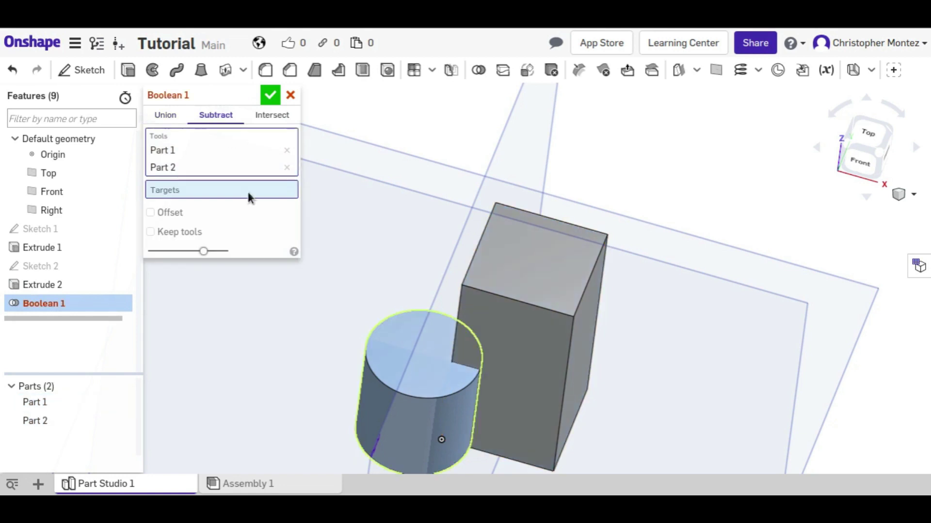
left_click(287, 167)
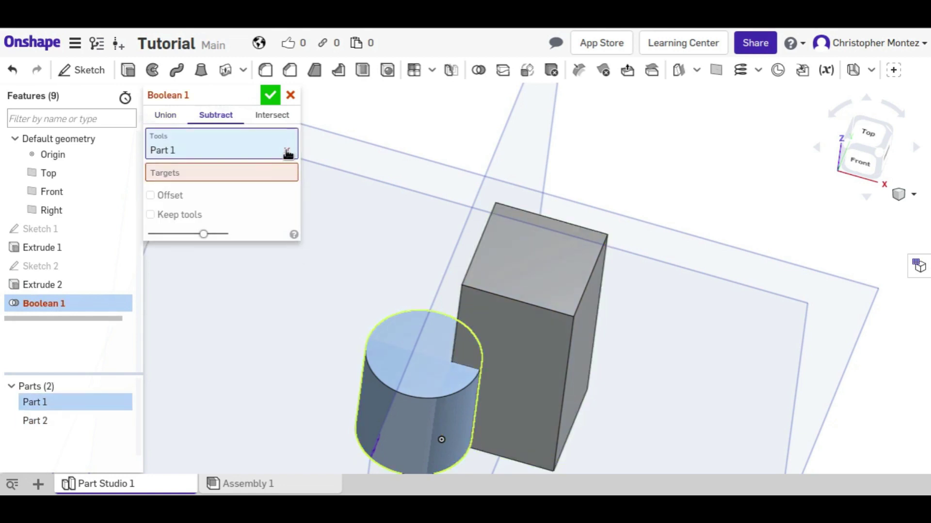
left_click(287, 150)
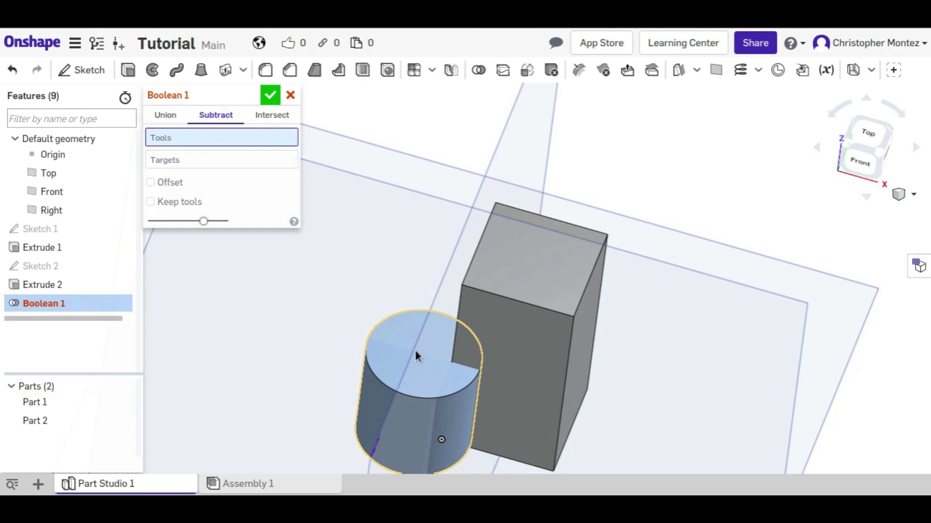
Assign the cylinder as the subtraction tool and the square block as the target.
left_click(416, 365)
left_click(168, 169)
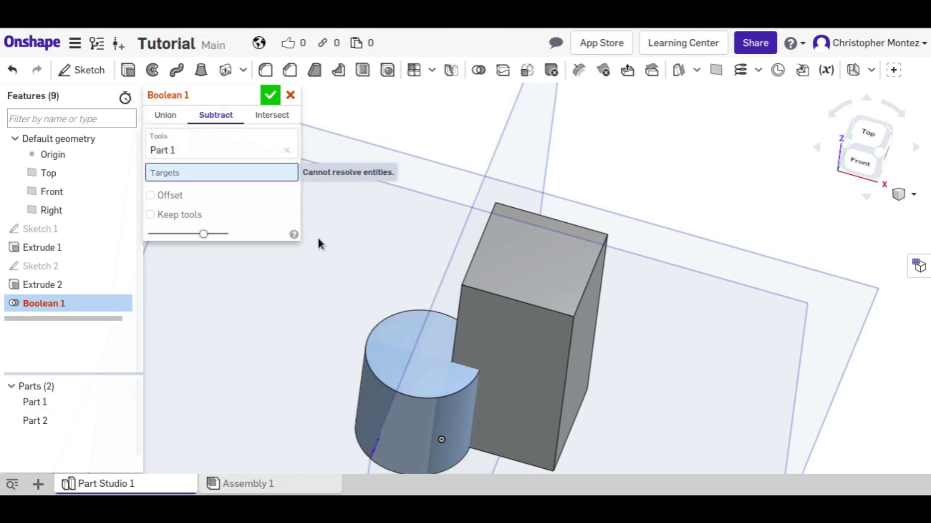
left_click(489, 317)
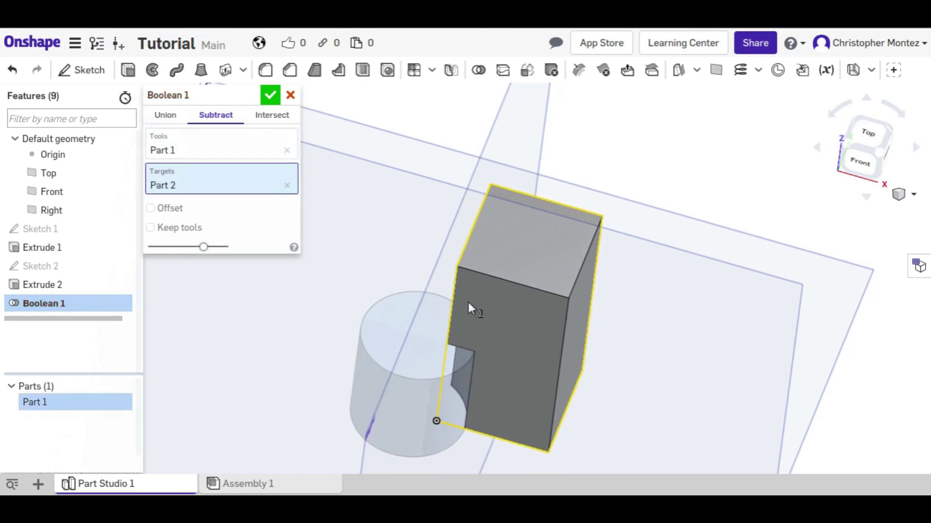
scroll(475, 329, "up", 5)
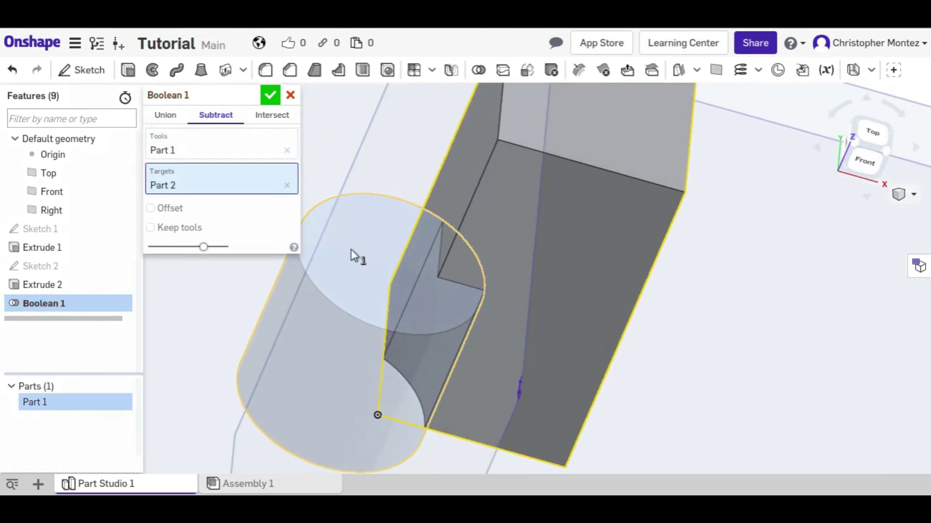
mouse_move(374, 294)
right_mouse_down()
mouse_move(441, 261)
mouse_move(564, 245)
mouse_move(612, 216)
mouse_move(369, 300)
right_mouse_up()
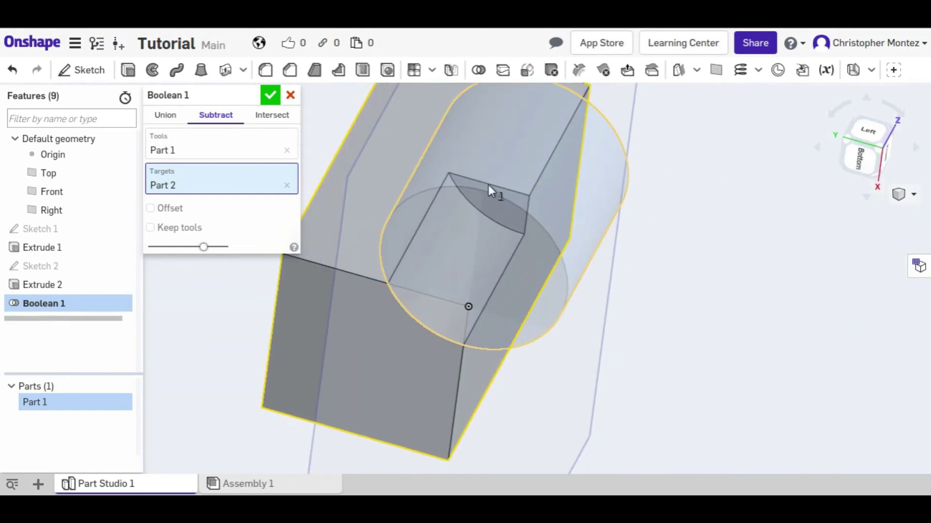
Apply the Boolean subtraction of the cylinder from the square block and inspect the cut from several angles.
middle_click_drag(486, 210, 478, 275)
right_click_drag(478, 274, 793, 237)
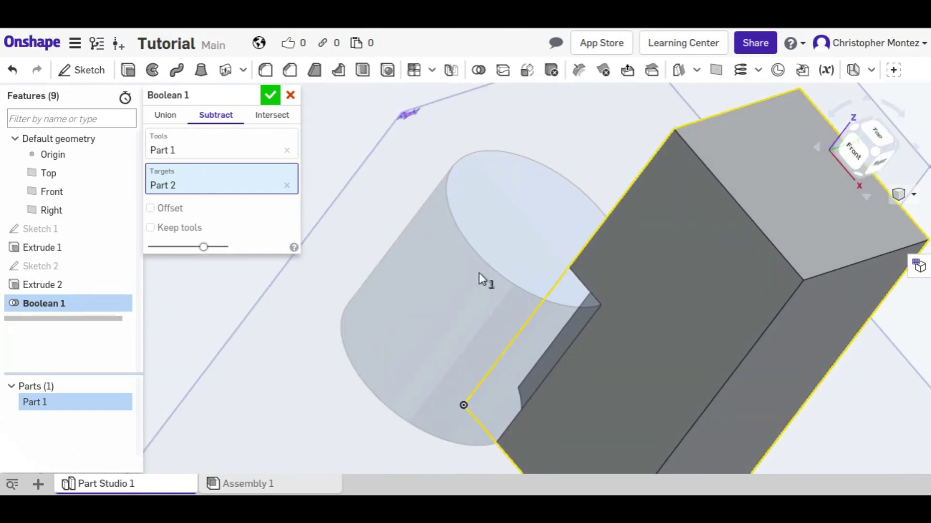
right_click_drag(724, 279, 406, 166)
left_click(273, 98)
right_click_drag(421, 200, 562, 334)
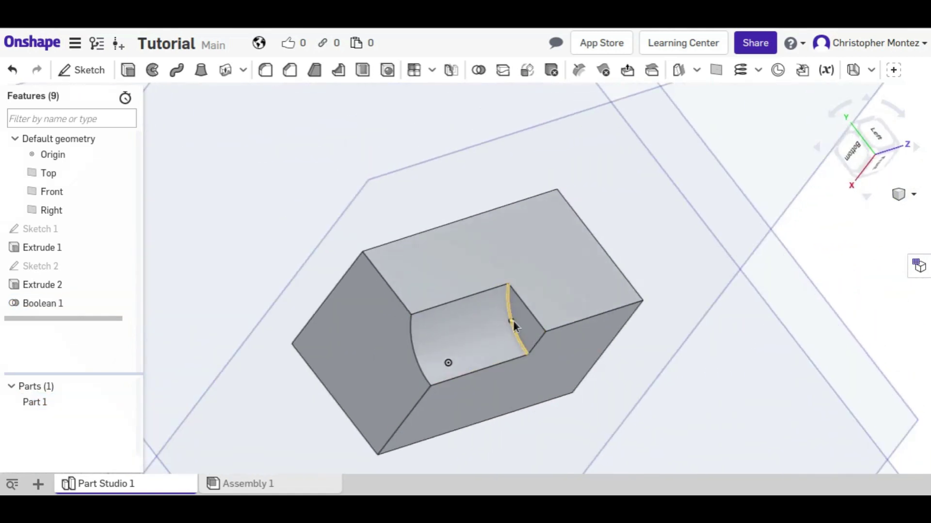
right_click_drag(535, 334, 320, 315)
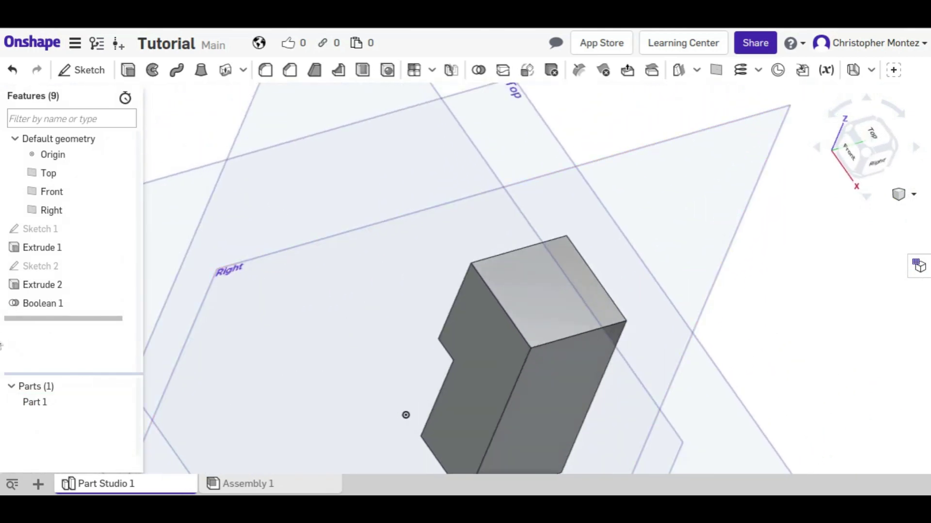
Change the existing Boolean feature to Intersect, with the cylinder and the square block as its tools.
double_click(59, 305)
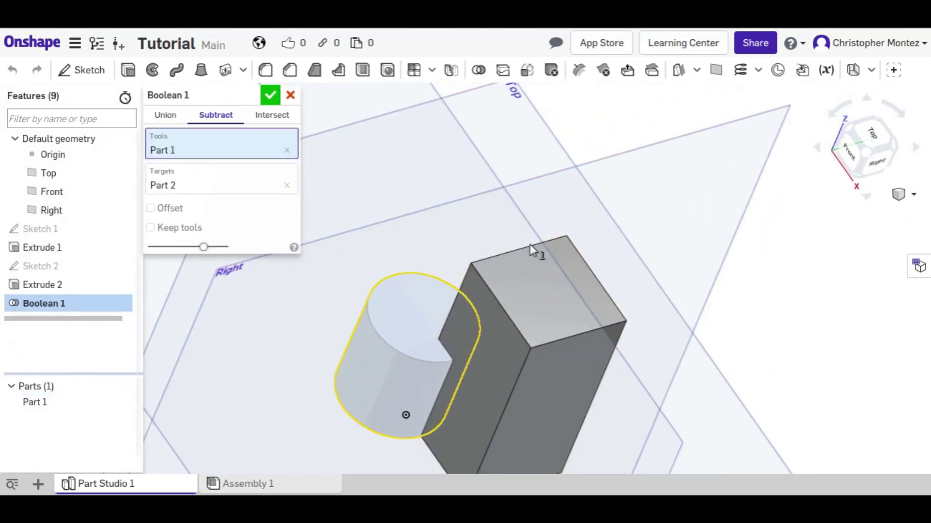
left_click(286, 119)
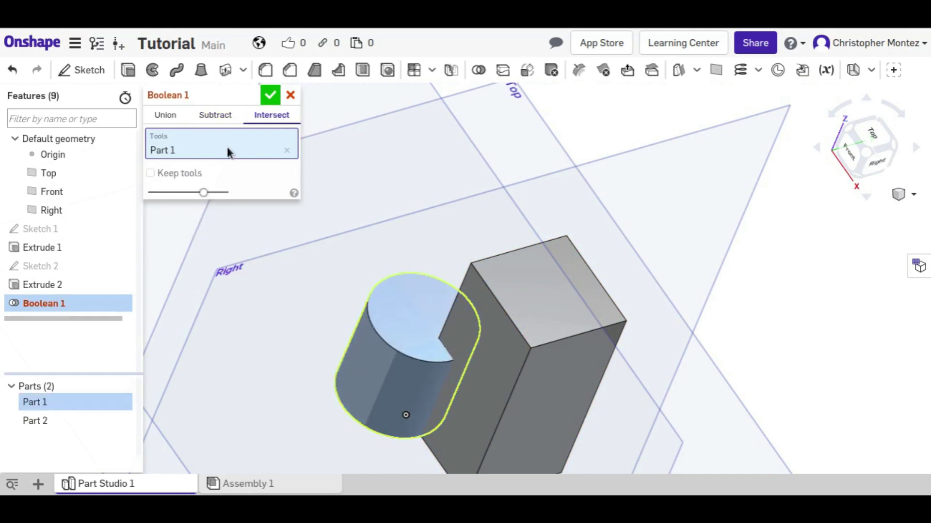
left_click(287, 151)
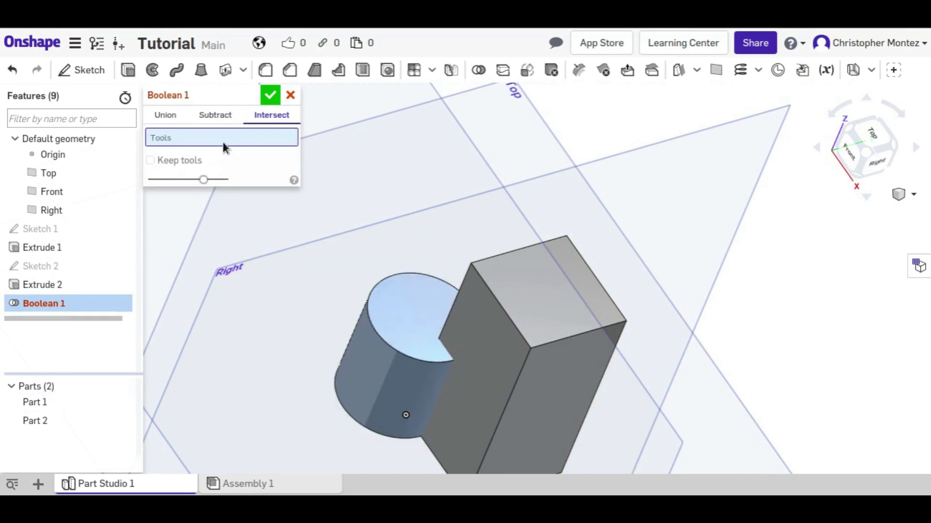
left_click(390, 318)
left_click(490, 369)
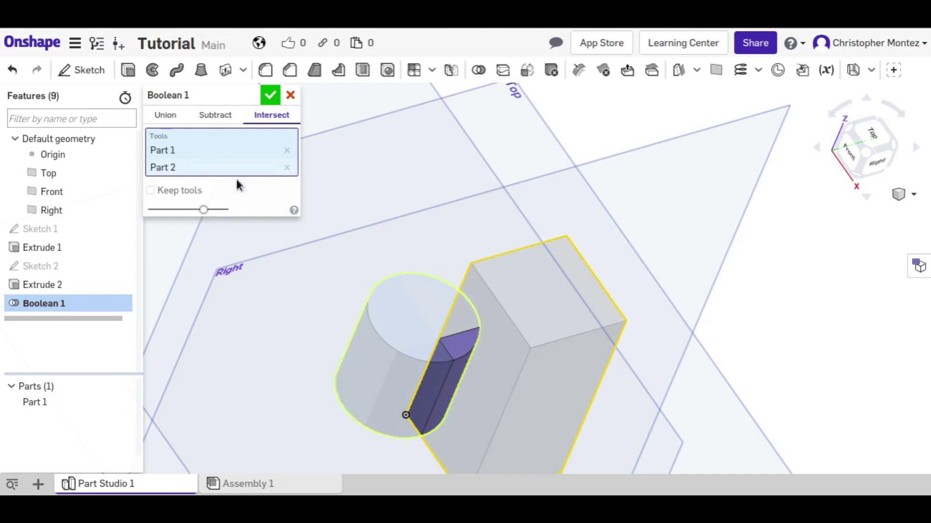
middle_click_drag(474, 354, 461, 322)
right_click_drag(478, 338, 453, 335)
scroll(433, 265, "up", 5)
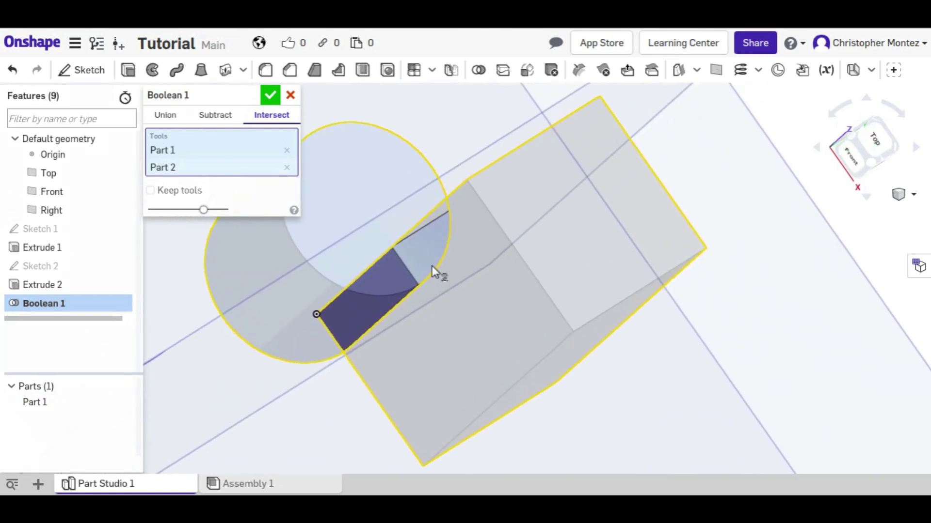
right_click_drag(433, 265, 305, 154)
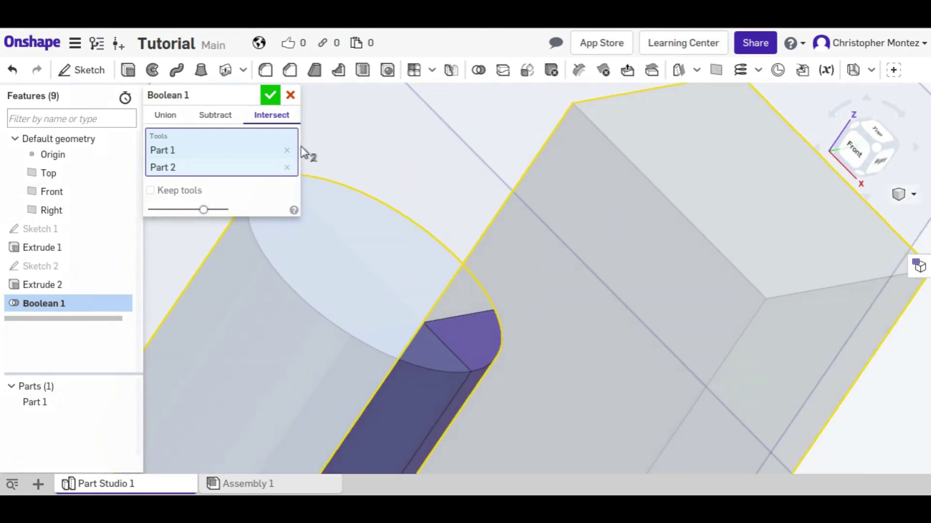
middle_click_drag(395, 239, 420, 117)
right_click_drag(614, 300, 543, 342)
left_click(270, 95)
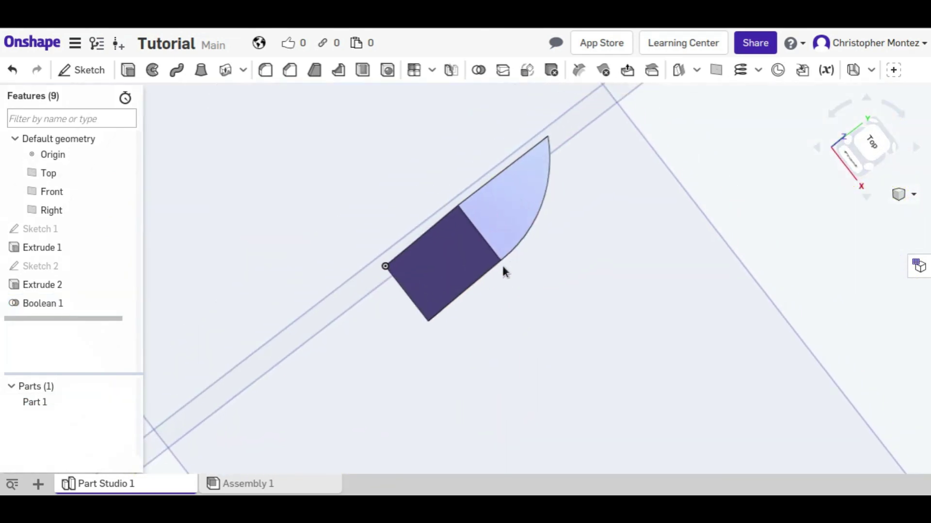
Examine the shape of the intersection solid from several angles.
right_click_drag(501, 263, 453, 156)
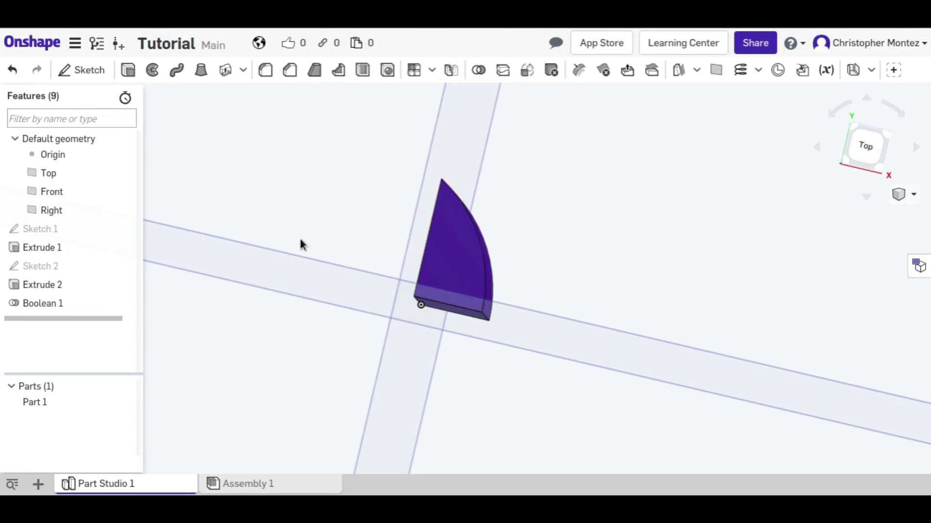
middle_click_drag(536, 262, 548, 295)
right_click_drag(548, 294, 545, 272)
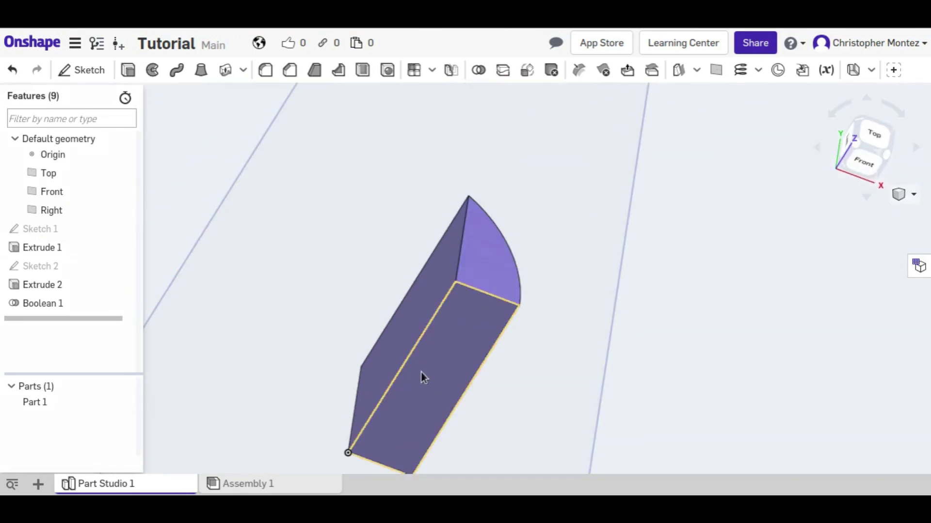
scroll(430, 408, "down", 5)
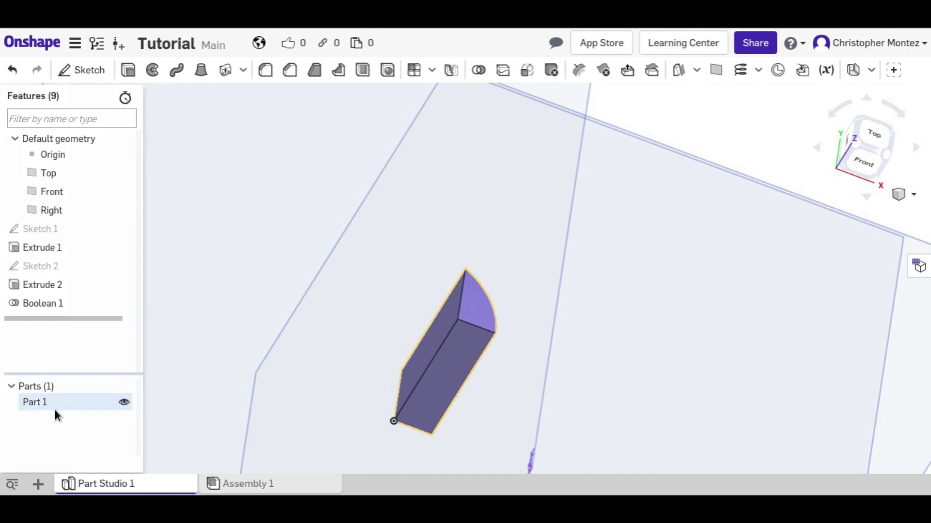
right_click_drag(252, 407, 418, 318)
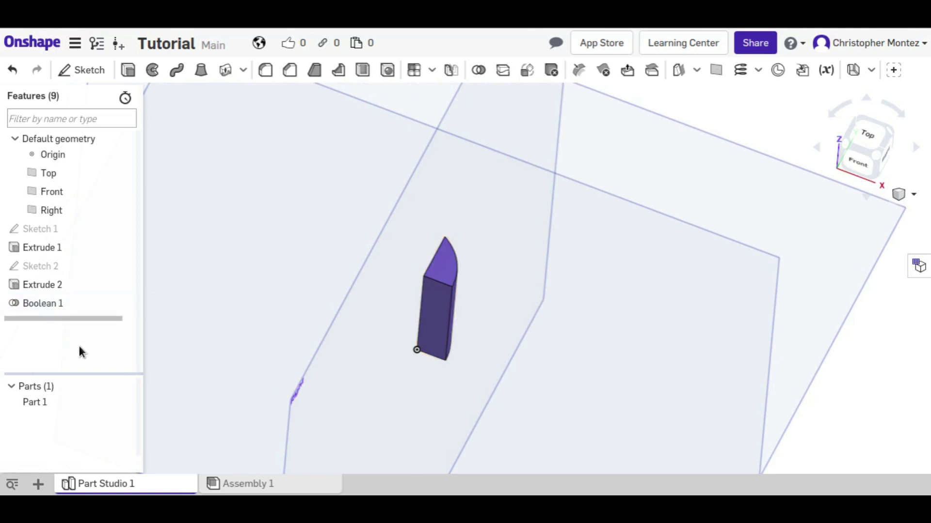
right_click_drag(443, 324, 349, 296)
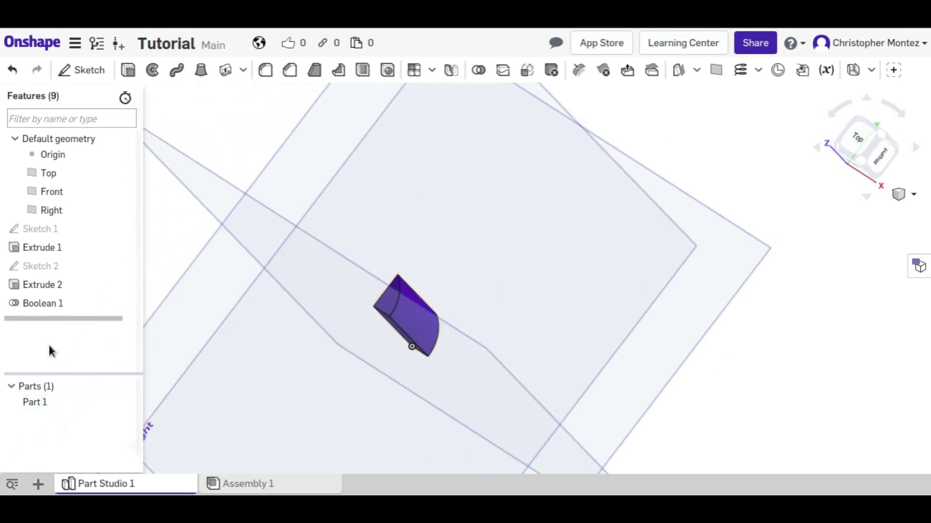
Delete the Boolean feature to bring back the separate cylinder and square block.
left_click(39, 302)
key("Delete")
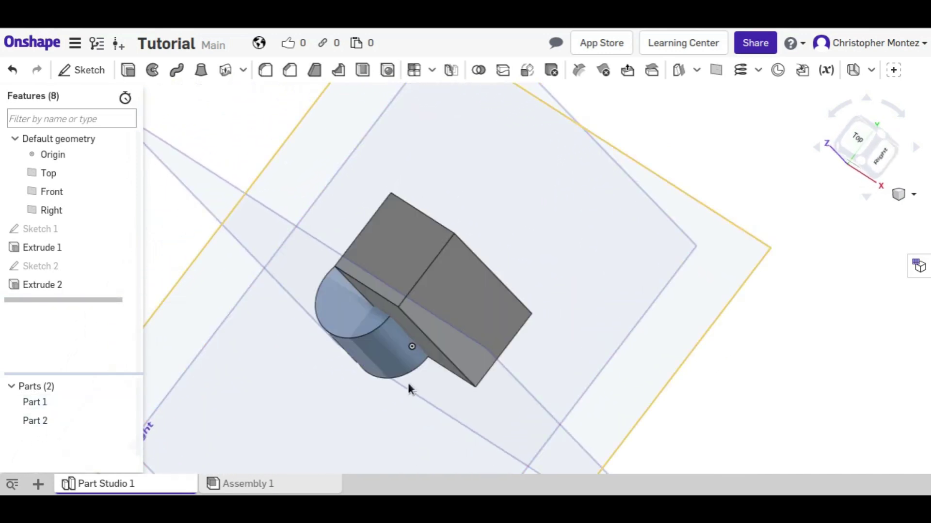
middle_click_drag(408, 380, 551, 344)
right_click_drag(551, 345, 654, 257)
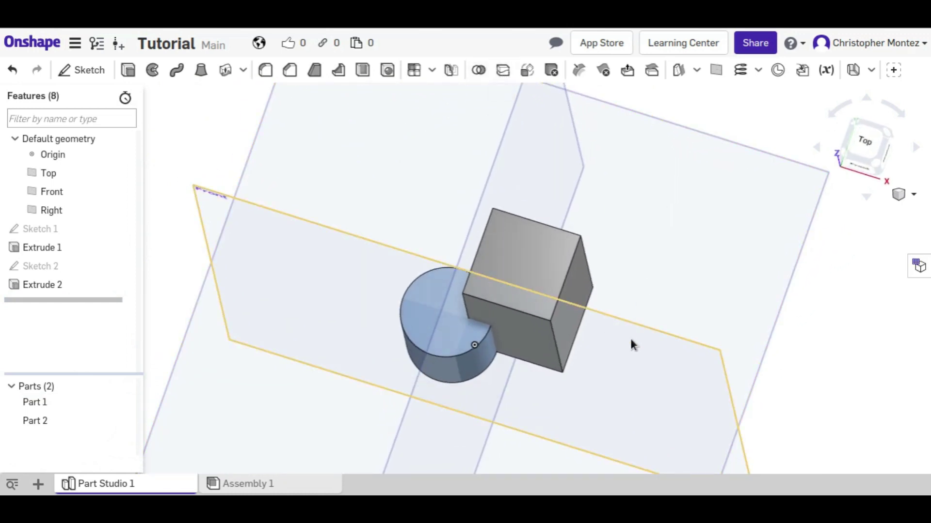
right_click_drag(631, 343, 541, 320)
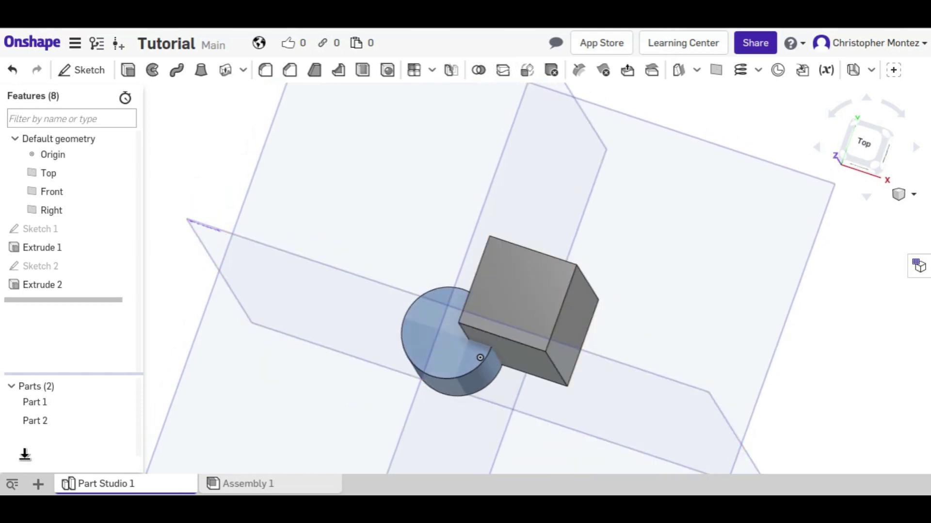
Try to remove the square block with a Delete part feature.
left_click(49, 421)
key("Delete")
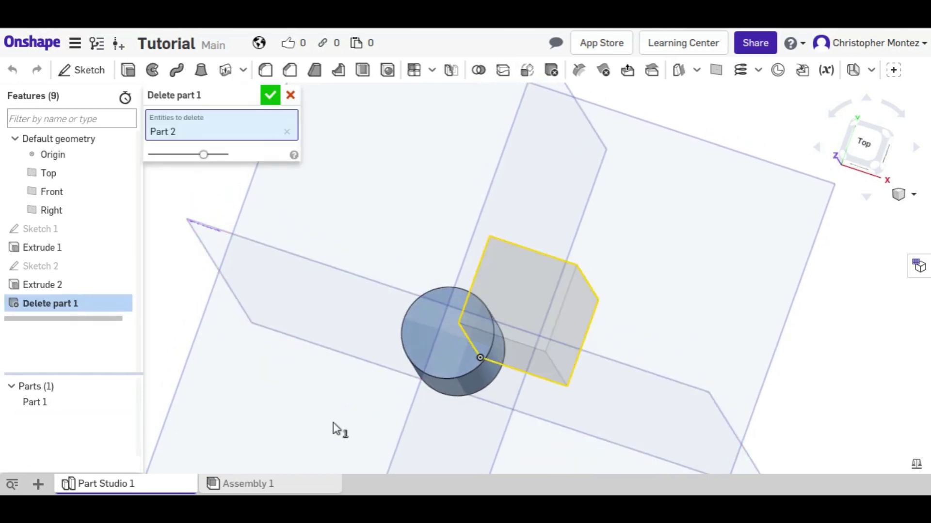
left_click(270, 95)
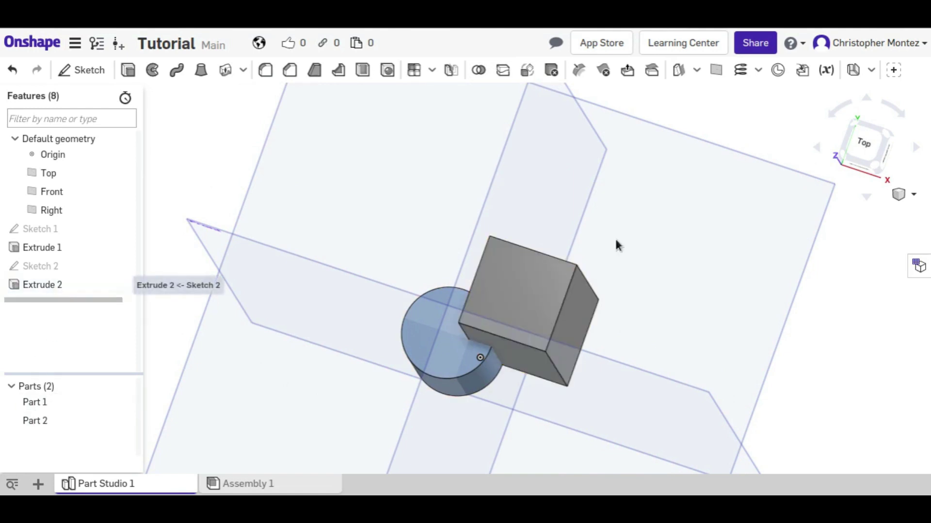
Delete the square block's extrusion and its underlying sketch, keeping only the cylinder.
left_click(20, 282)
key("Delete")
left_click(25, 266)
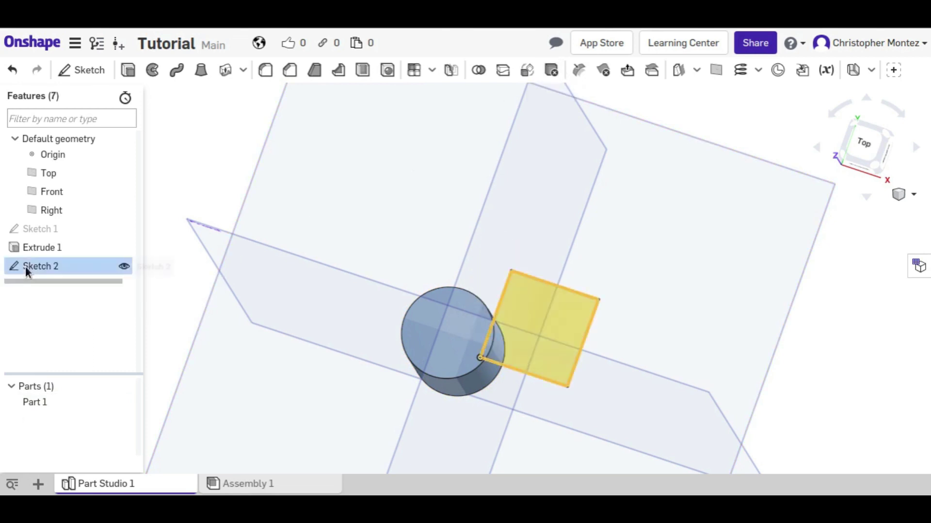
key("Delete")
middle_click_drag(572, 193, 623, 171)
mouse_move(623, 171)
right_mouse_down()
mouse_move(611, 147)
mouse_move(625, 151)
mouse_move(569, 245)
mouse_move(584, 234)
right_mouse_up()
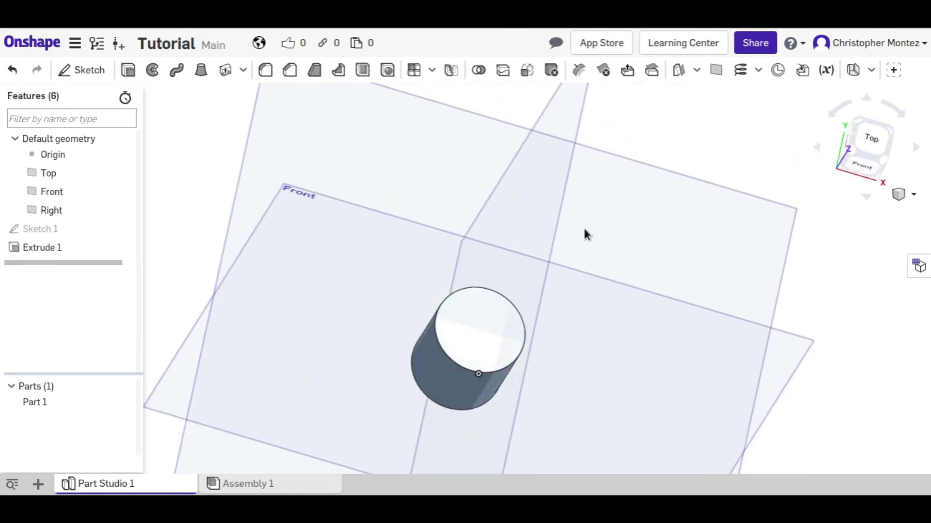
Split the cylinder into two parts with the Front plane and highlight each half in turn.
left_click(508, 76)
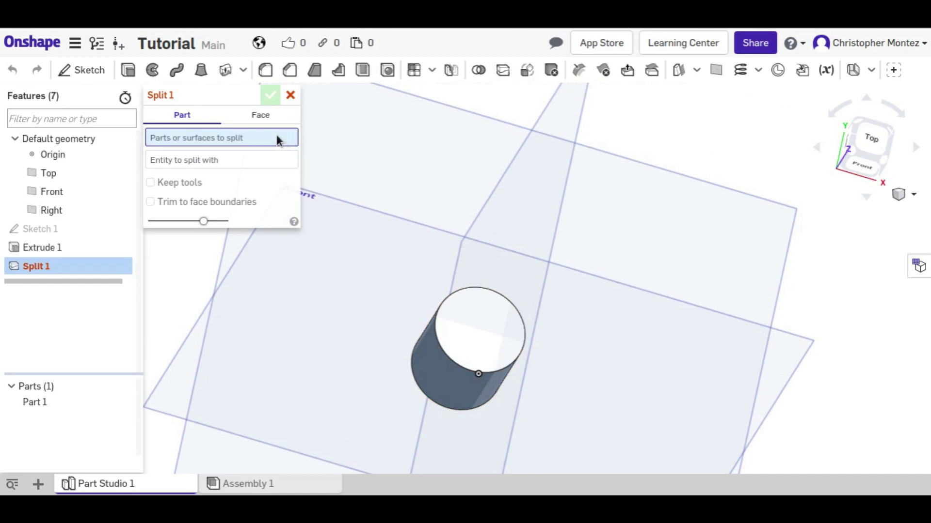
left_click(462, 348)
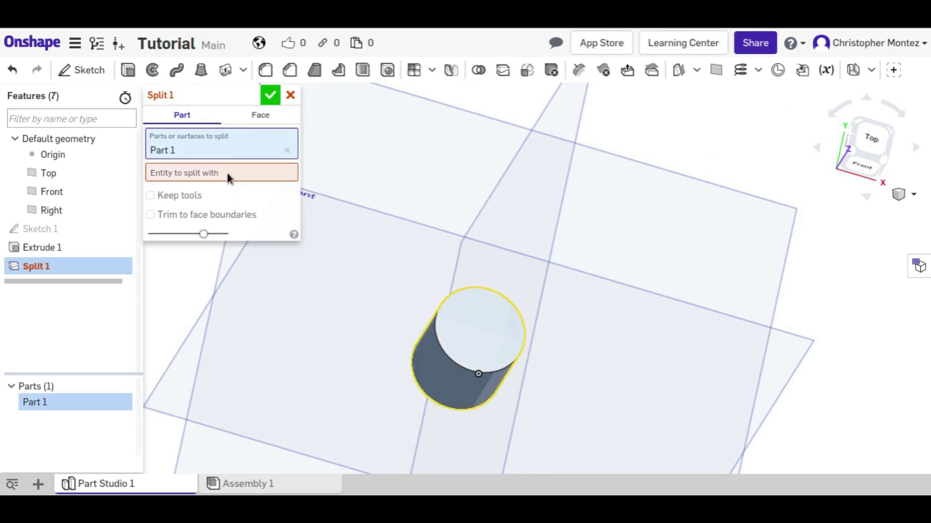
left_click(409, 252)
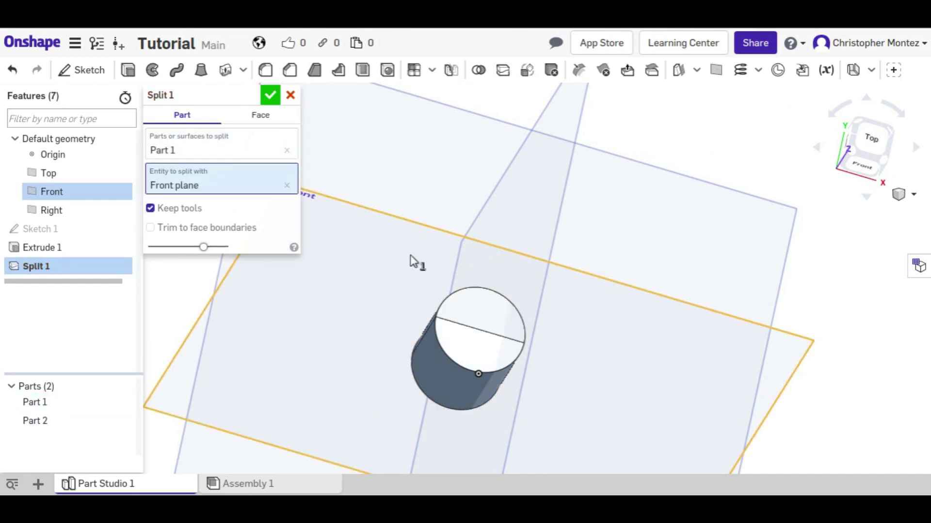
left_click(270, 94)
right_click_drag(292, 125, 417, 264)
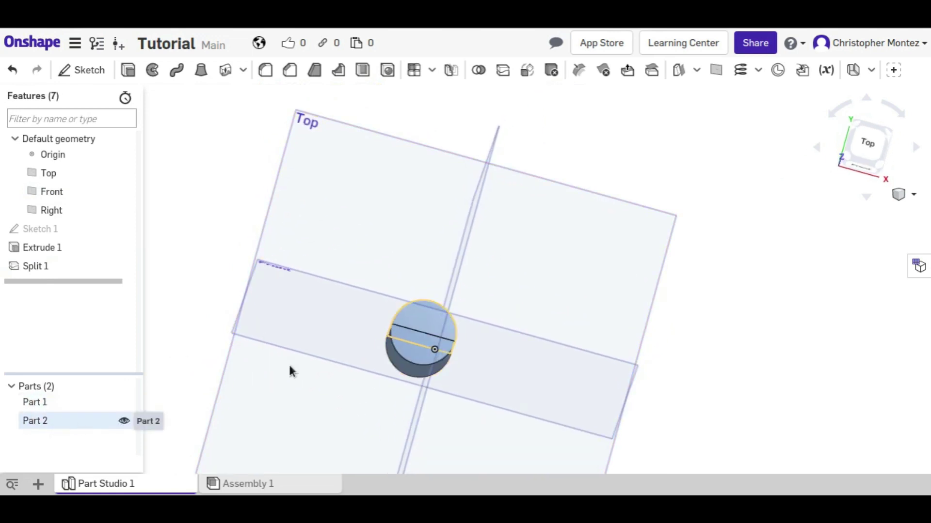
left_click(63, 422)
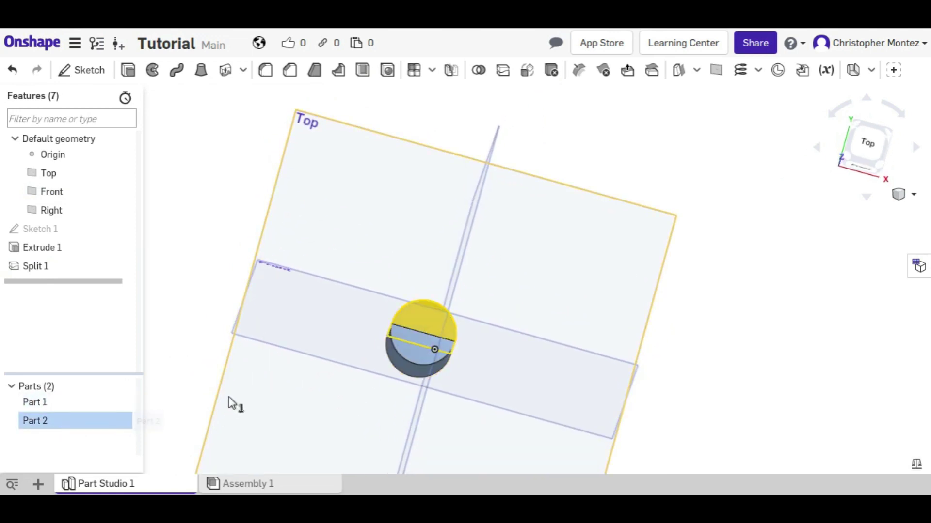
left_click(99, 404)
left_click(192, 347)
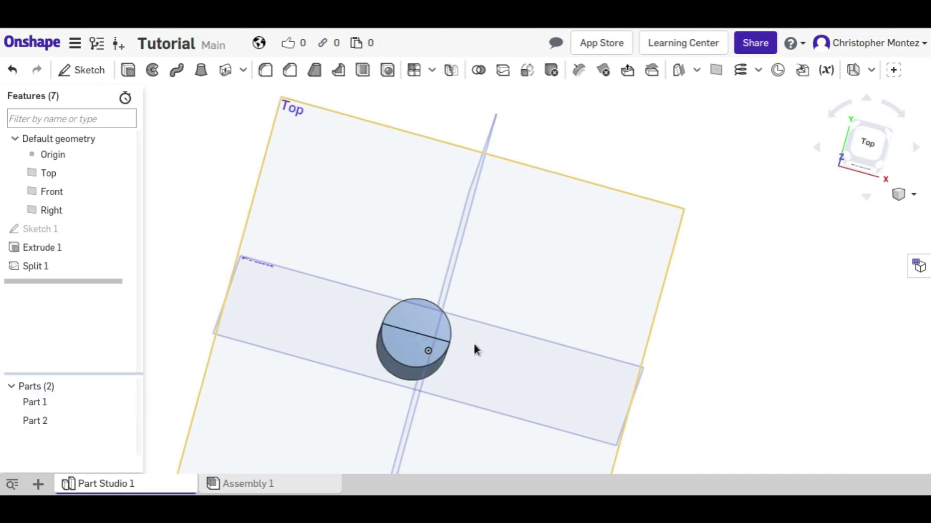
Chamfer the straight split edge on one cylinder half's end face with an equal distance of 0.2 in.
scroll(417, 339, "up", 5)
right_click_drag(418, 338, 530, 357)
scroll(530, 351, "up", 3)
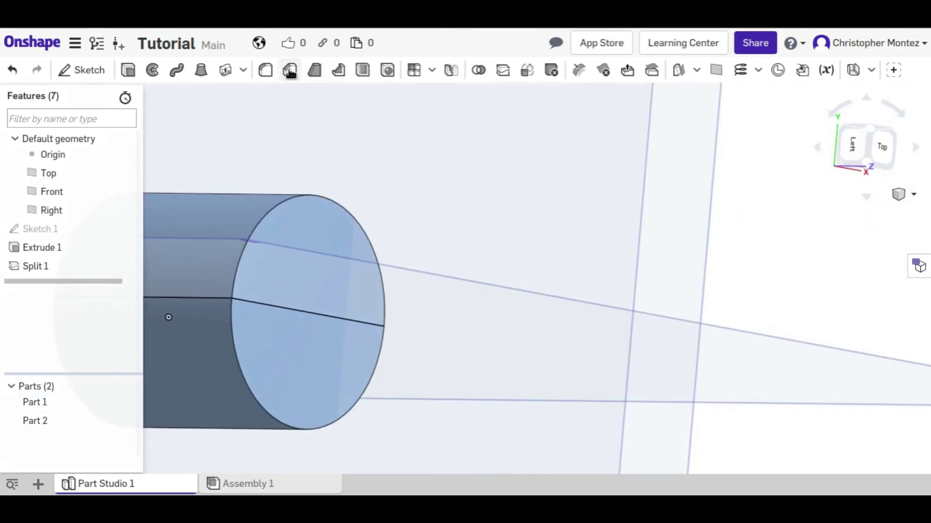
left_click(290, 72)
left_click(250, 303)
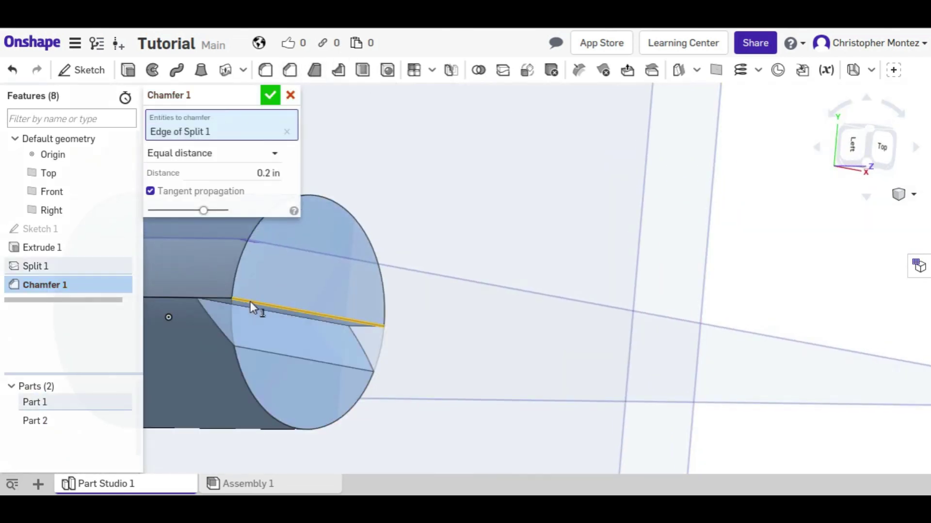
left_click(269, 95)
right_click_drag(305, 176, 293, 217)
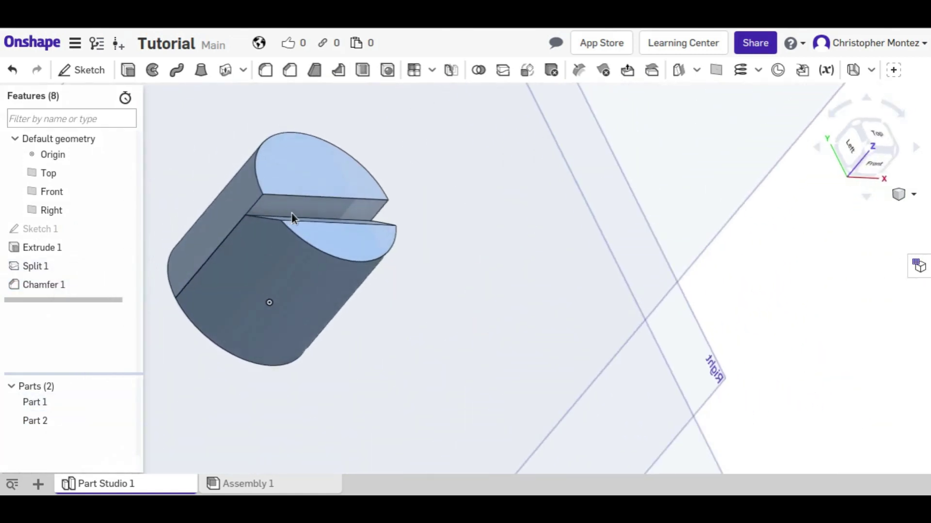
Undo the chamfer on the half cylinder and view both halves from several angles.
key("ctrl+z")
right_click_drag(448, 253, 387, 309)
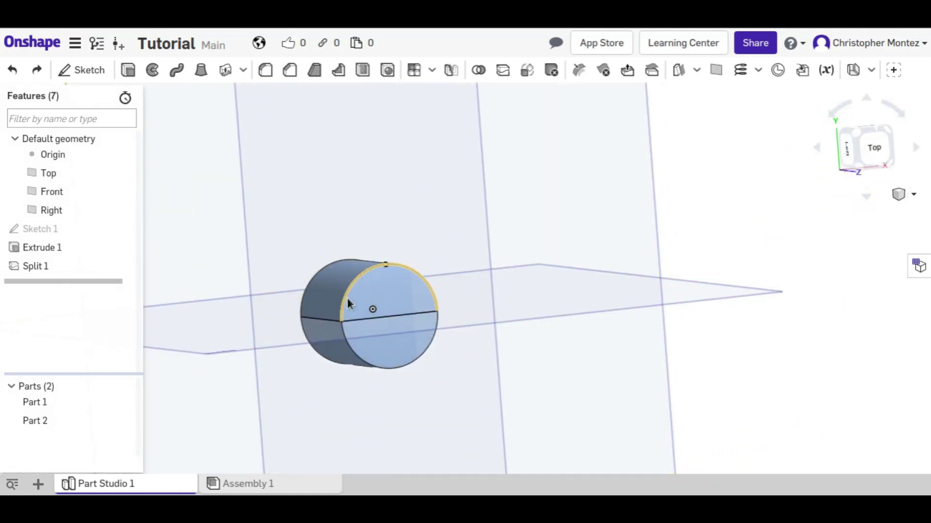
right_click_drag(387, 358, 451, 236)
middle_click_drag(409, 224, 405, 267)
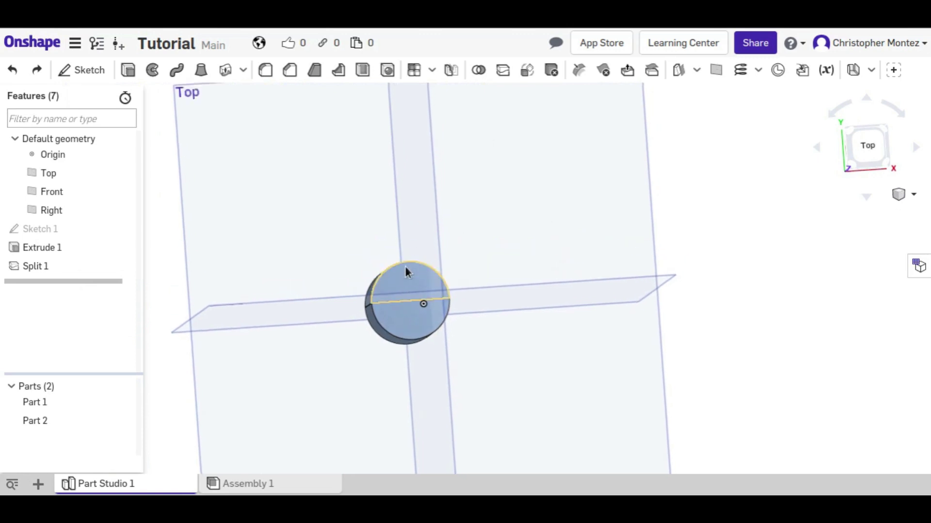
right_click_drag(405, 266, 338, 293)
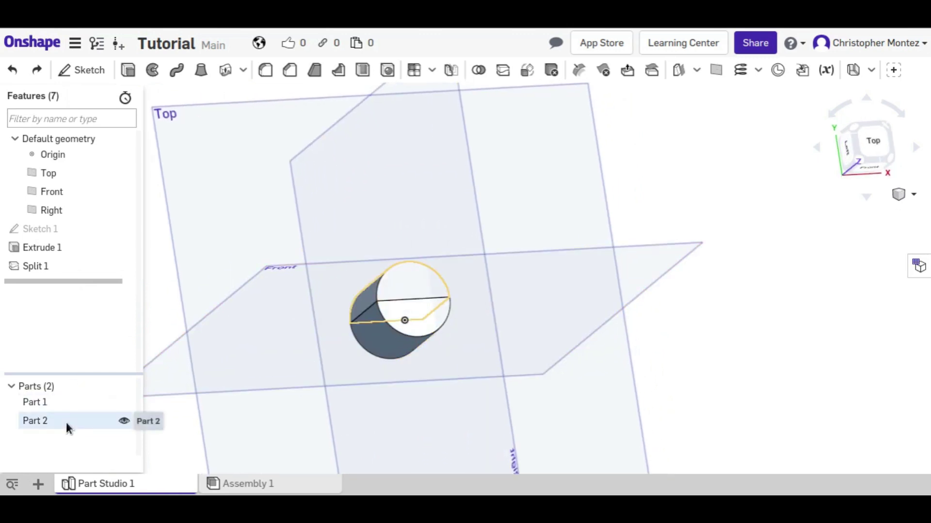
Delete the split feature to restore the cylinder as a single part.
left_click(53, 271)
key("Delete")
scroll(274, 309, "down", 1)
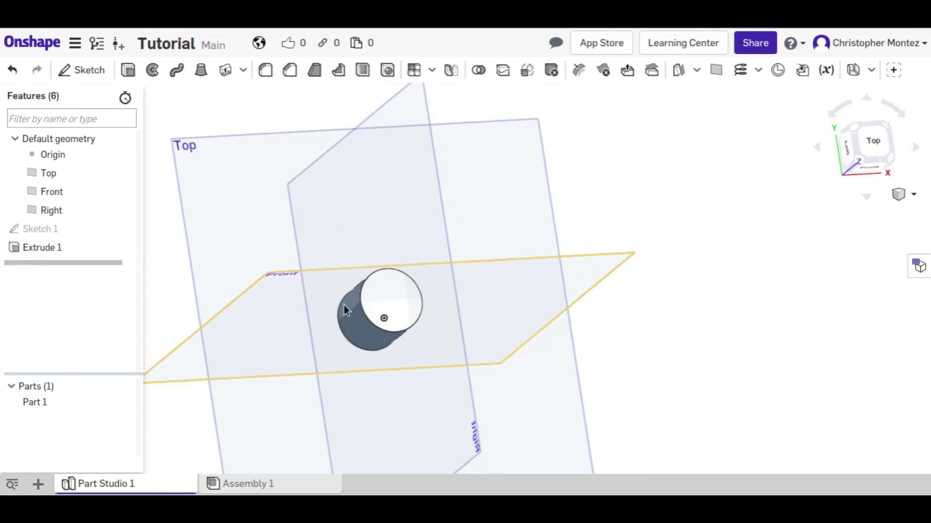
Create a construction plane offset 0.5 in from the Top plane, passing through the cylinder.
right_click_drag(344, 307, 338, 342)
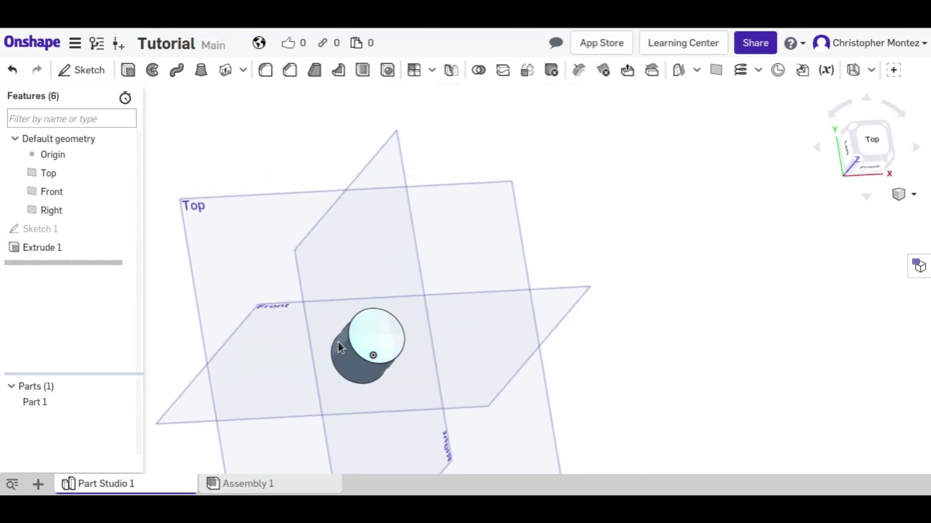
left_click(715, 72)
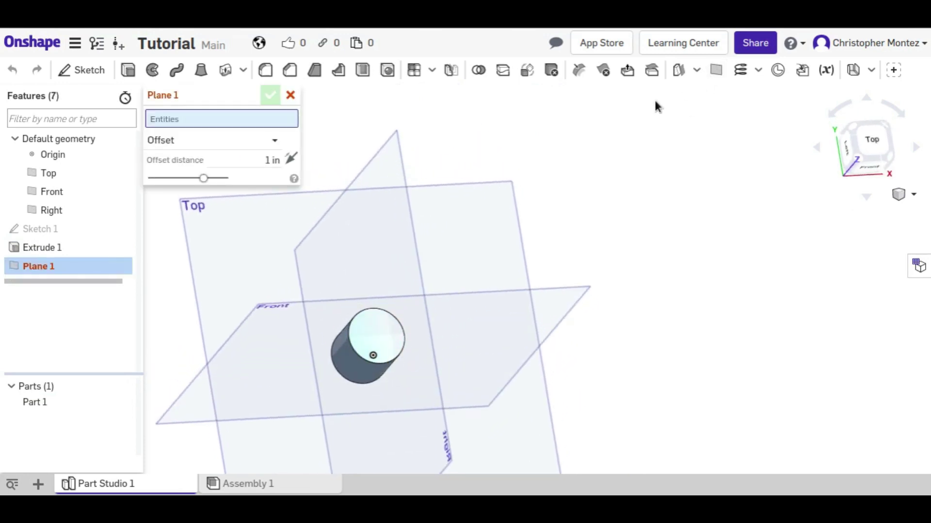
left_click(235, 142)
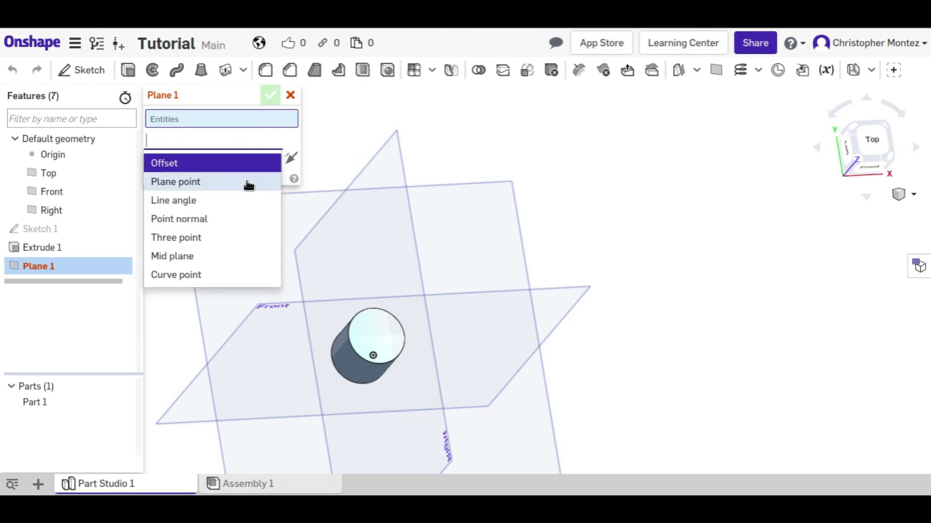
left_click(224, 161)
left_click(225, 234)
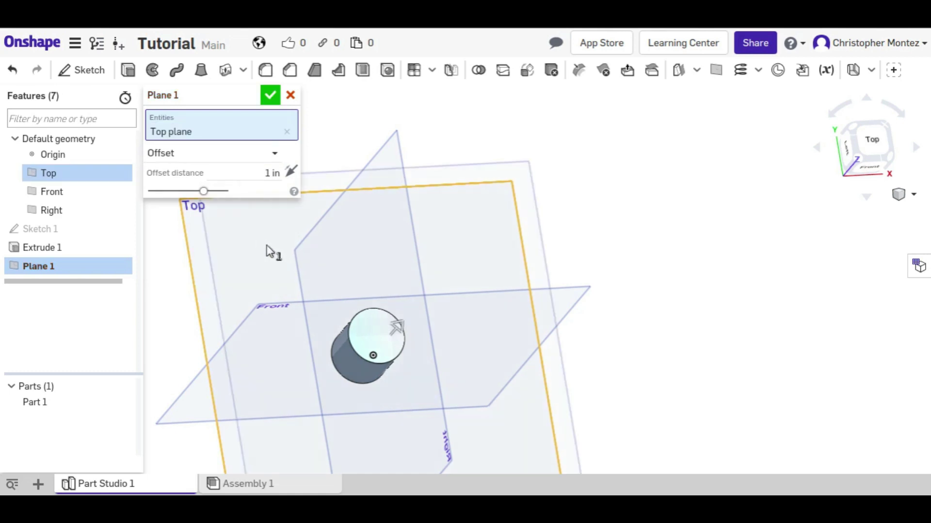
left_click(250, 174)
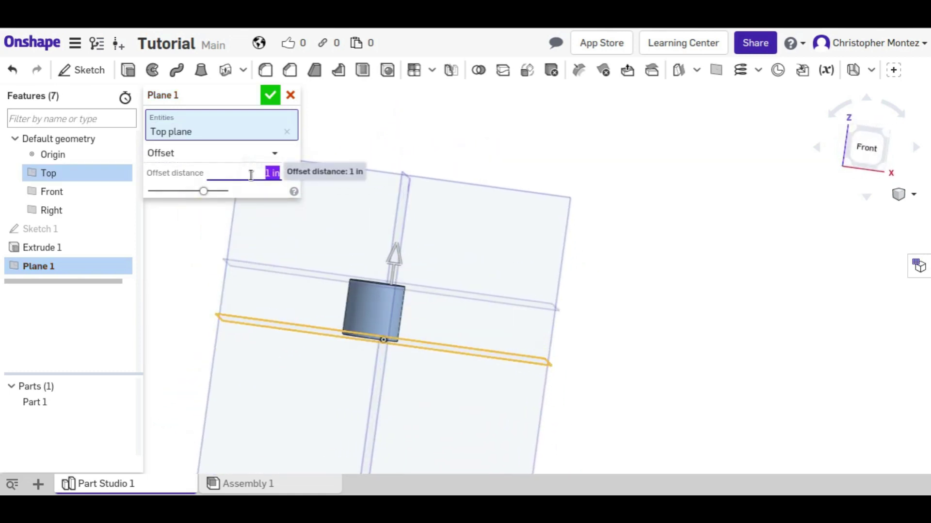
type("0.5")
key("Return")
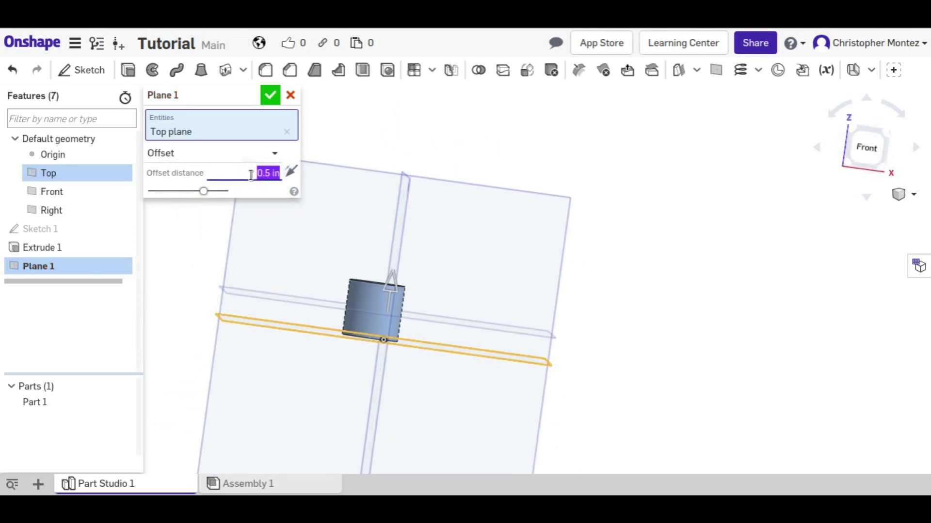
left_click(281, 95)
Split the cylinder into upper and lower parts with the offset plane and view the result from other angles.
right_click_drag(319, 144, 345, 212)
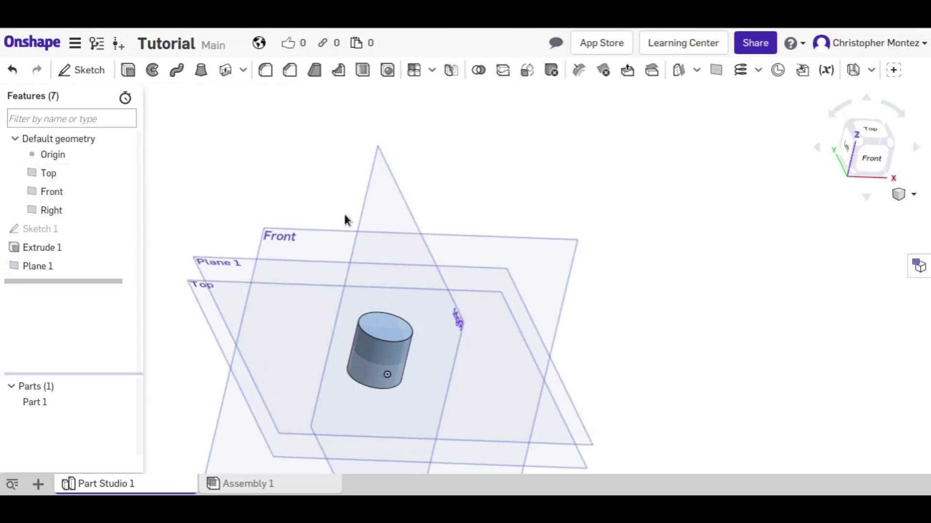
left_click(504, 72)
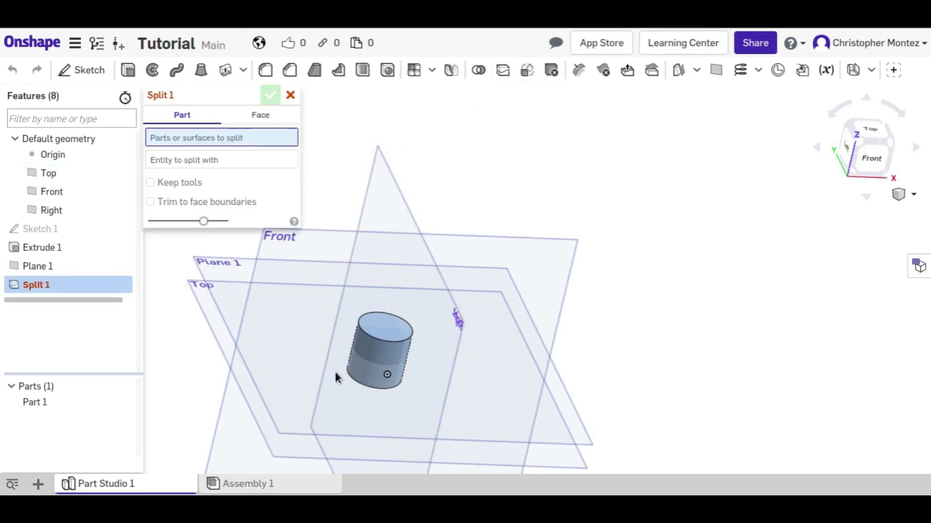
left_click(376, 341)
left_click(225, 293)
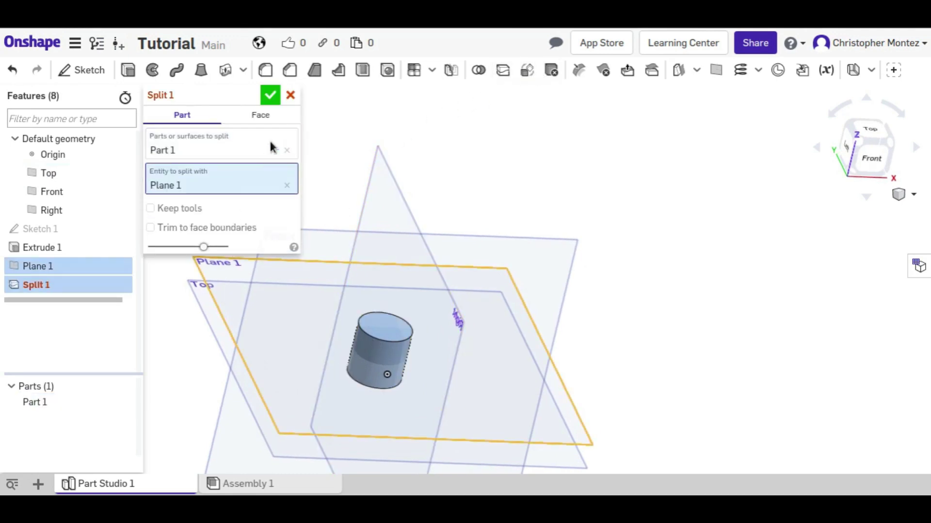
left_click(271, 95)
middle_click_drag(432, 247, 439, 285)
right_click_drag(438, 285, 438, 288)
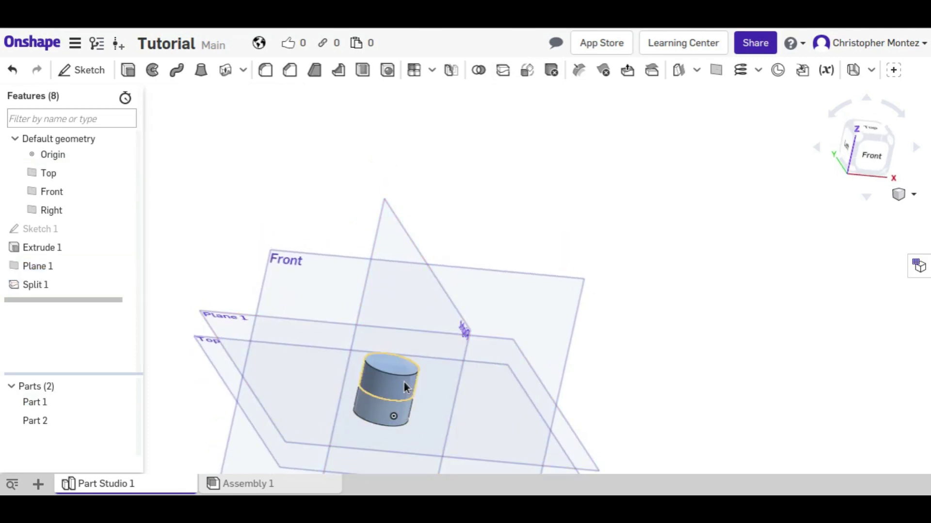
right_click_drag(403, 383, 409, 343)
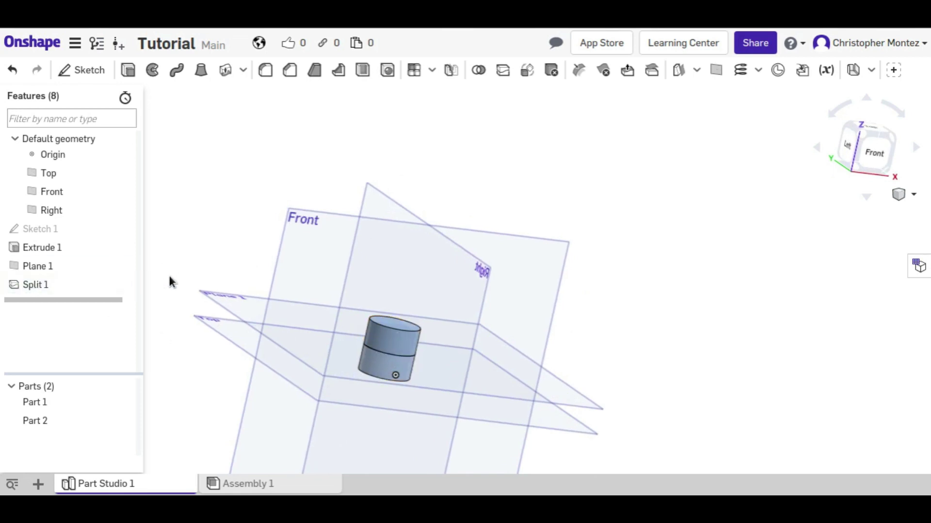
Delete the split feature and the offset plane so only the original cylinder remains.
left_click(55, 286)
key("Delete")
right_click_drag(323, 194, 309, 282)
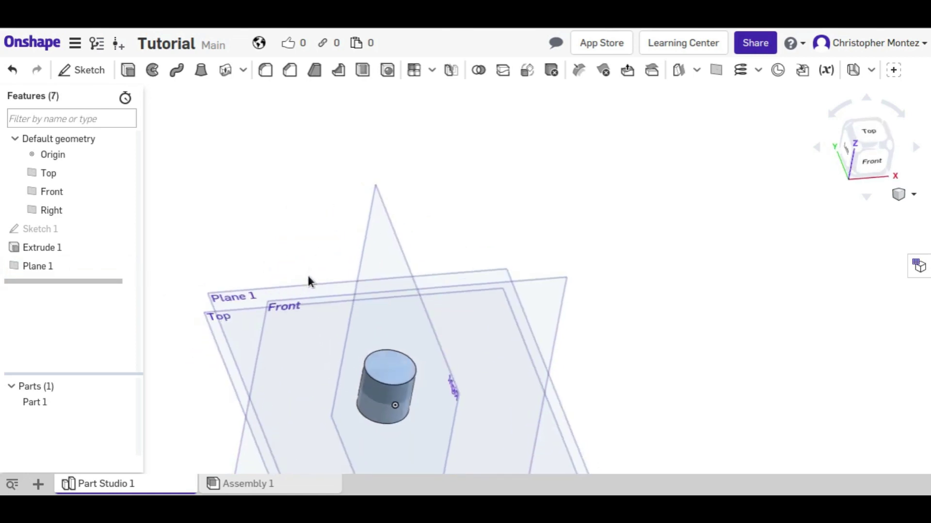
left_click(55, 267)
key("Delete")
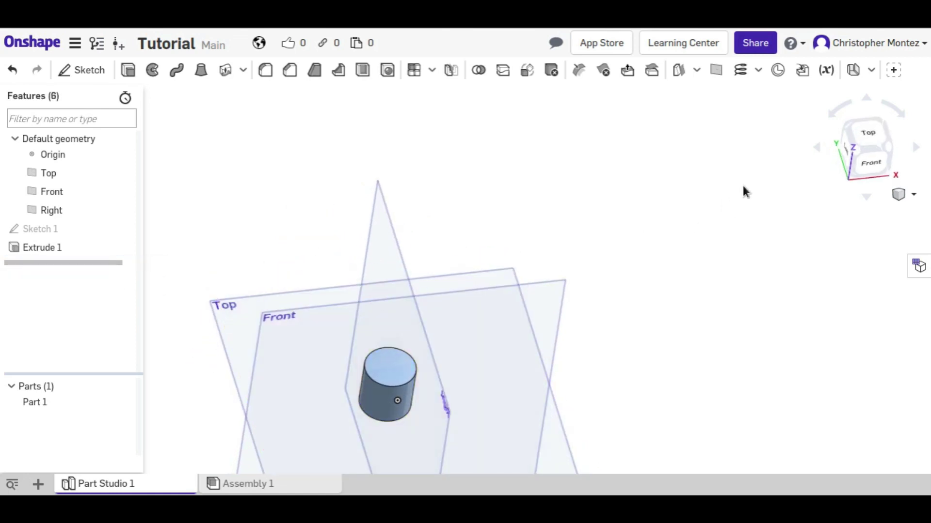
Sketch an open S-shaped spline on the Top plane that winds across the cylinder and extends past both sides.
left_click(875, 134)
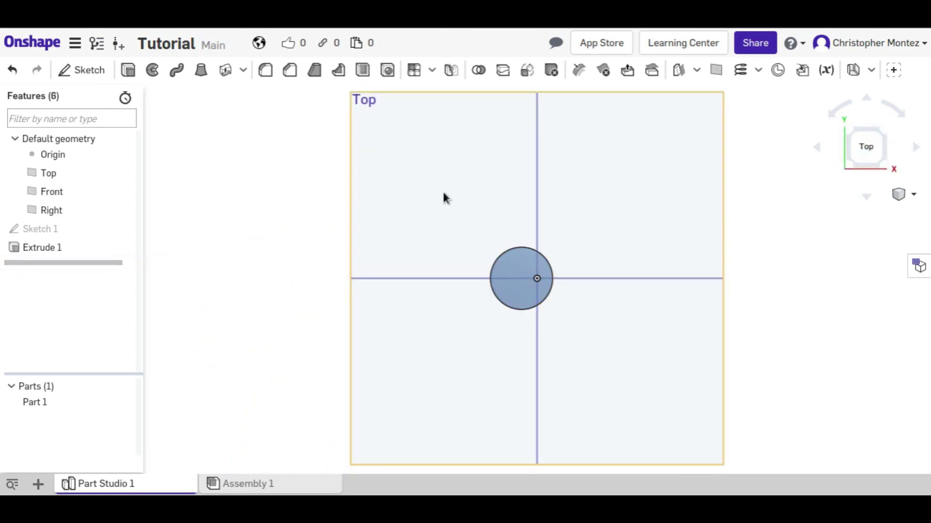
left_click(81, 70)
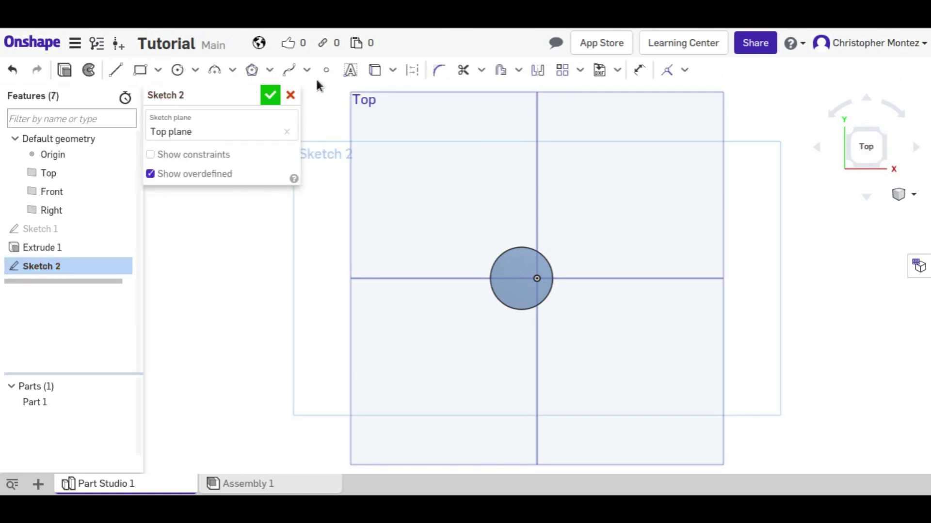
left_click(289, 69)
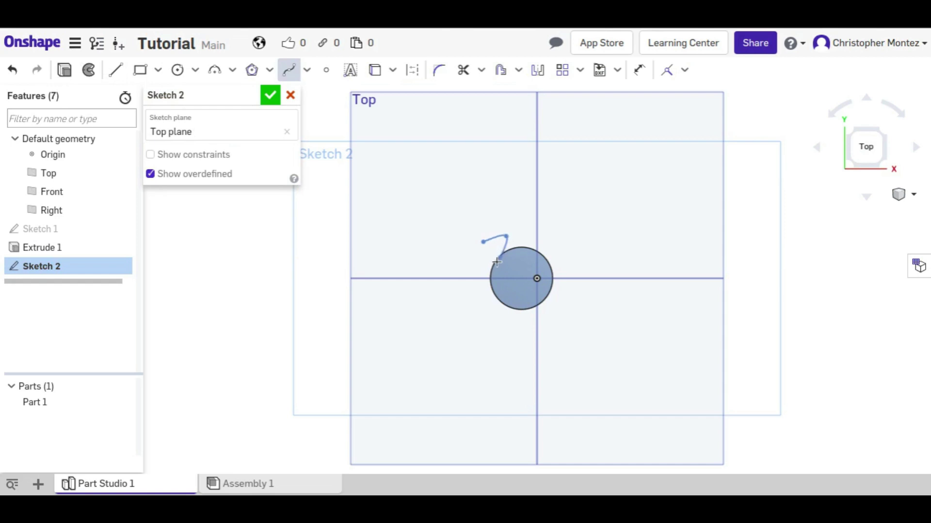
left_click(502, 279)
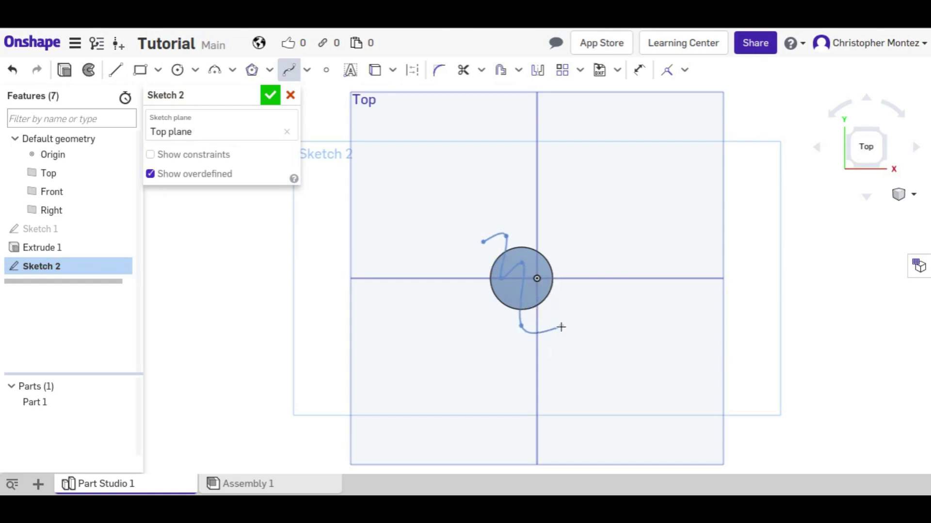
right_click(593, 316)
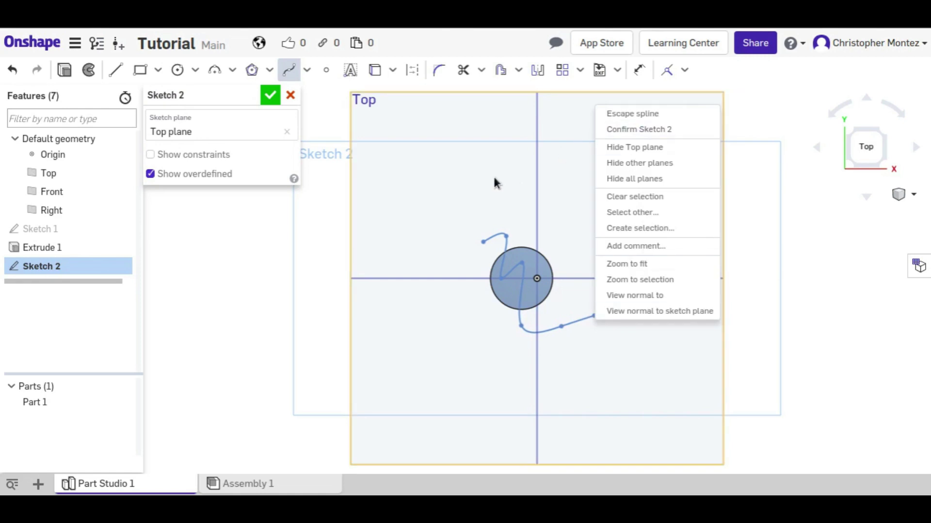
key("Escape")
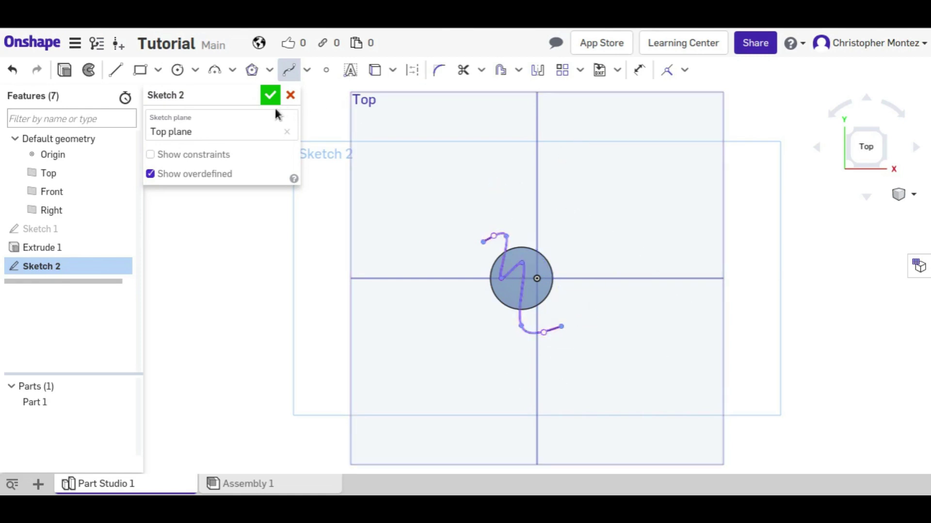
left_click(270, 95)
Extrude the spline as a new surface with a blind depth of 1 in through the cylinder.
left_click(128, 71)
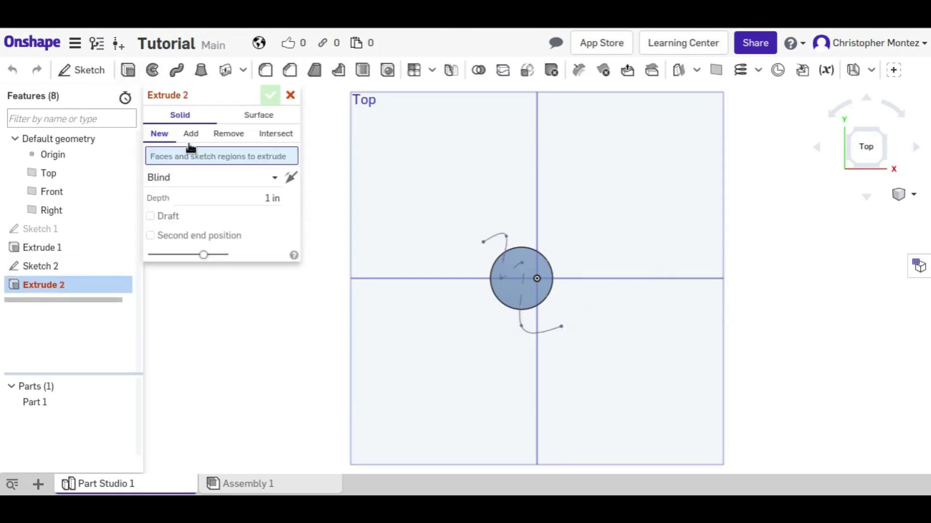
left_click(242, 116)
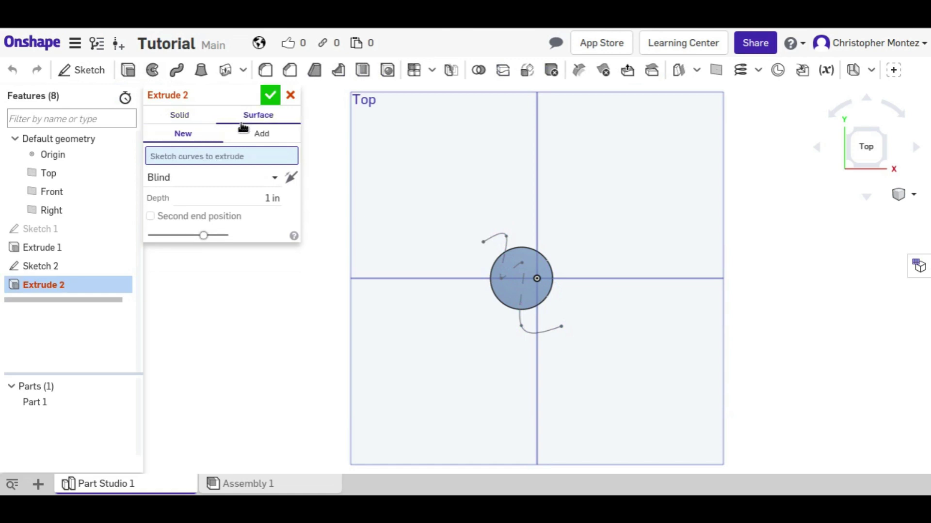
left_click(495, 242)
left_click(270, 96)
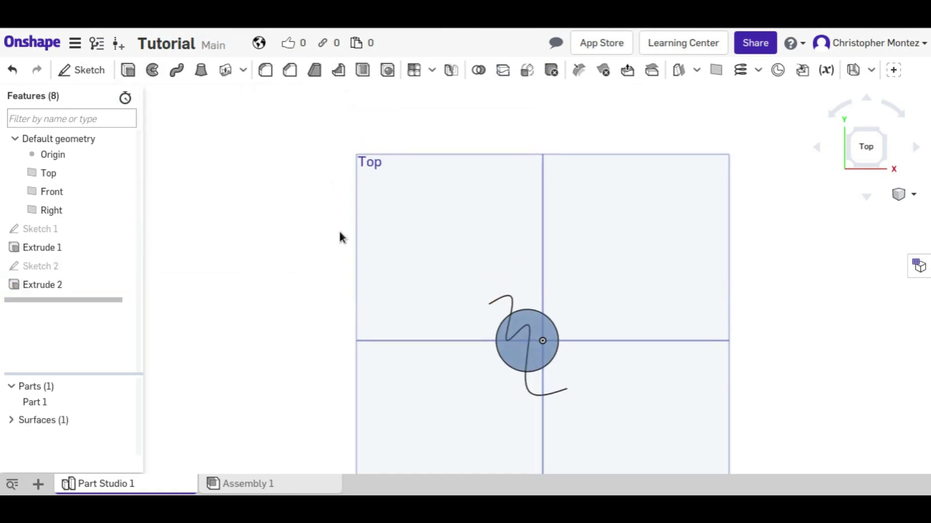
right_click_drag(338, 235, 347, 186)
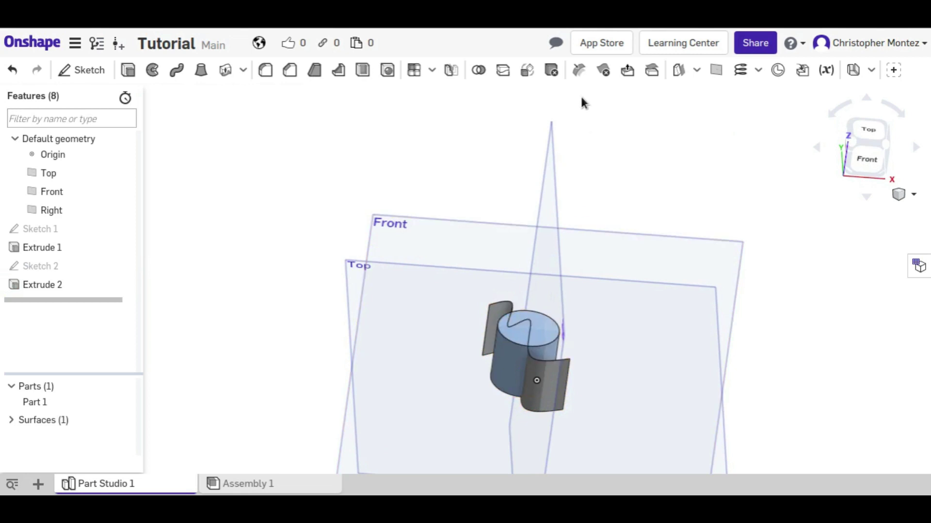
Split the cylinder into two parts using the extruded wavy surface as the splitting entity.
left_click(503, 71)
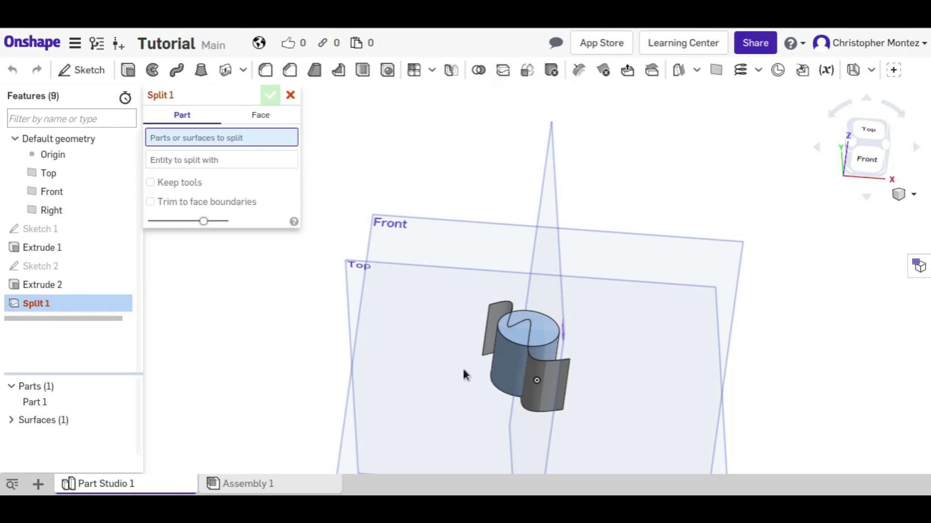
left_click(494, 359)
left_click(266, 172)
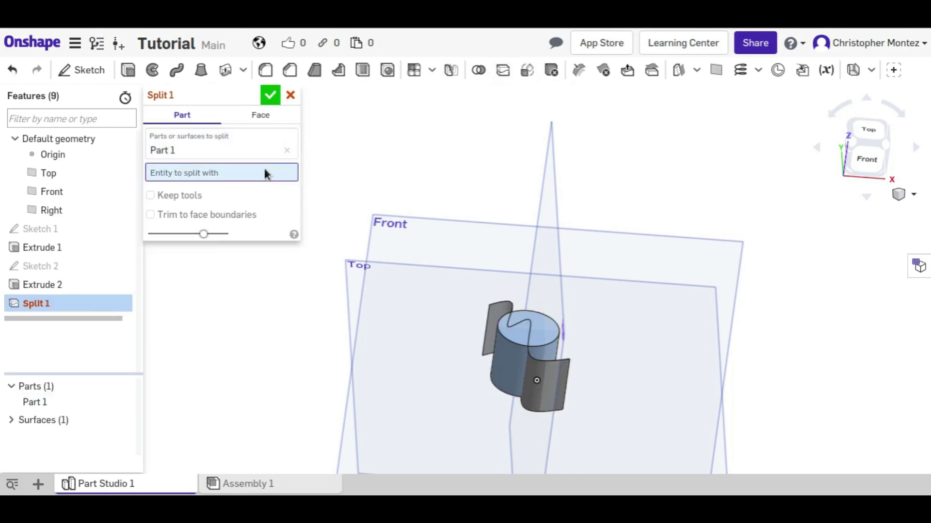
left_click(506, 304)
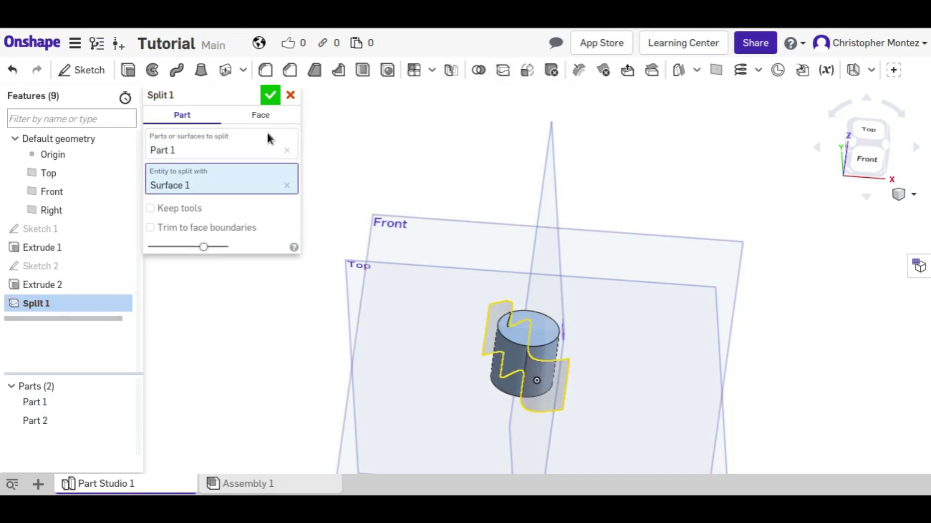
left_click(270, 95)
right_click_drag(449, 287, 451, 254)
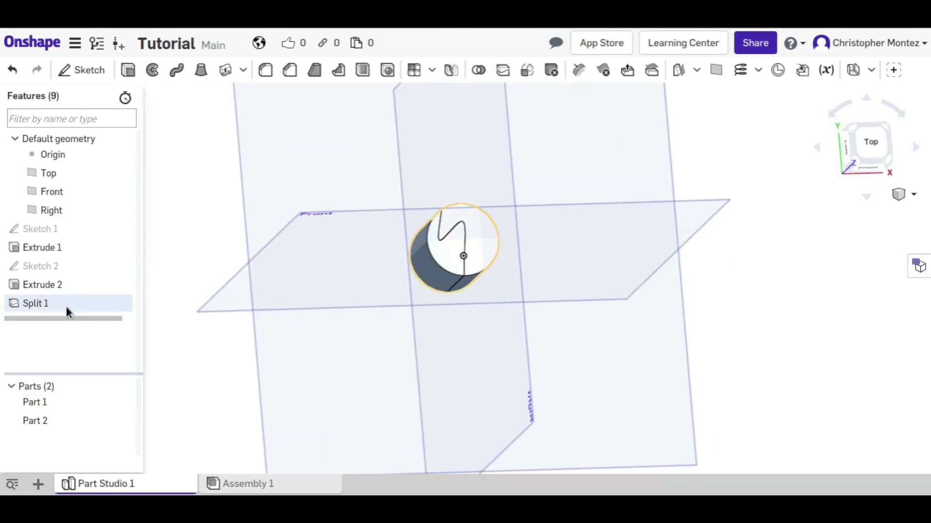
Highlight the two wavy split parts of the cylinder to examine their shapes, and clear the selection.
left_click(44, 405)
middle_click_drag(345, 334, 334, 355)
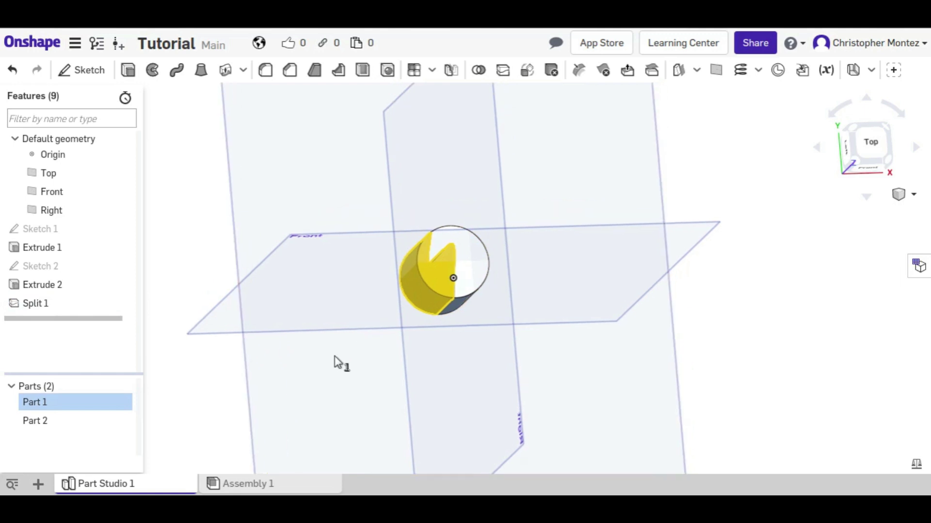
mouse_move(334, 355)
right_mouse_down()
mouse_move(318, 347)
mouse_move(328, 348)
right_mouse_up()
left_click(52, 421)
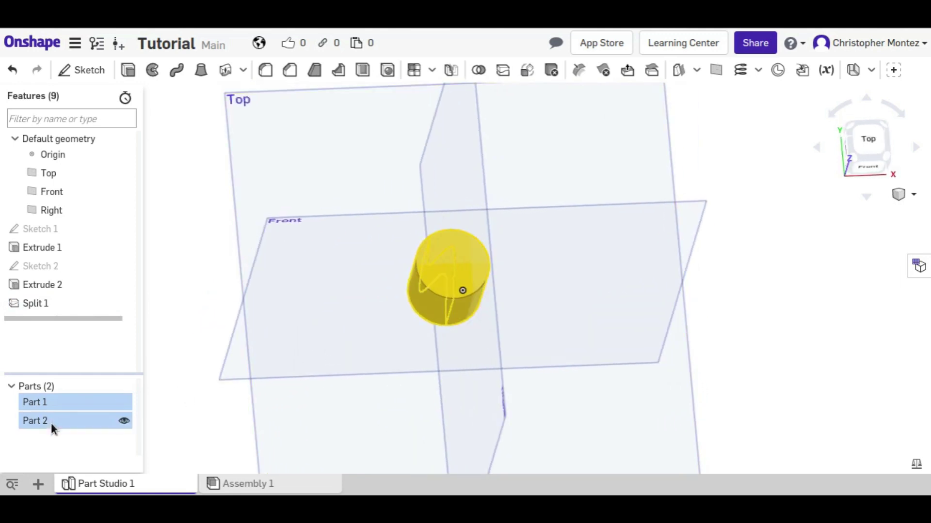
left_click(198, 427)
left_click(87, 419)
left_click(231, 440)
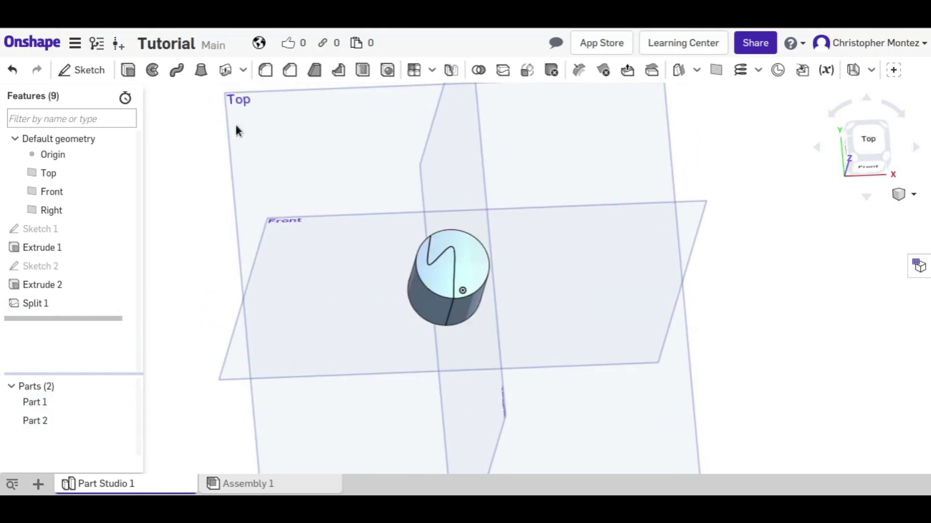
Try an equal-distance chamfer of 0.05 in on the wavy split edge across the cylinder's end face.
left_click(290, 70)
scroll(376, 165, "up", 2)
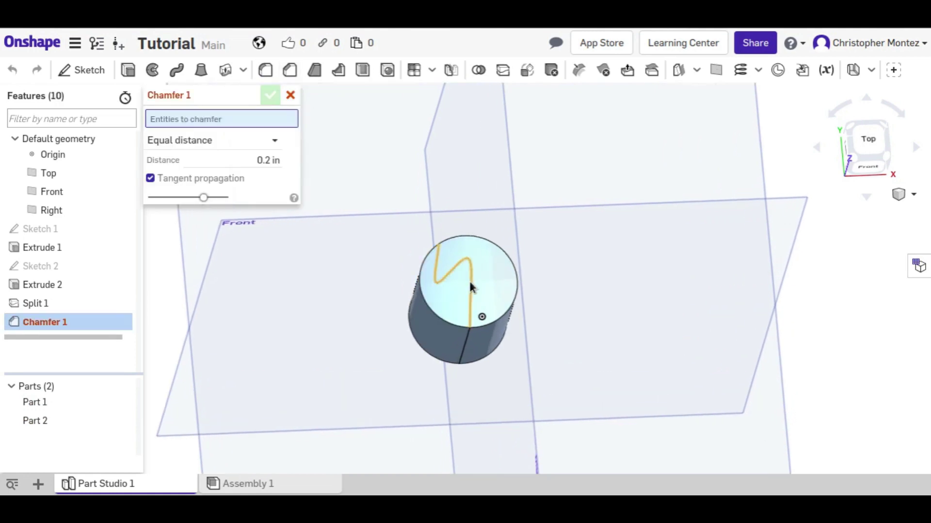
left_click(470, 283)
scroll(473, 287, "up", 1)
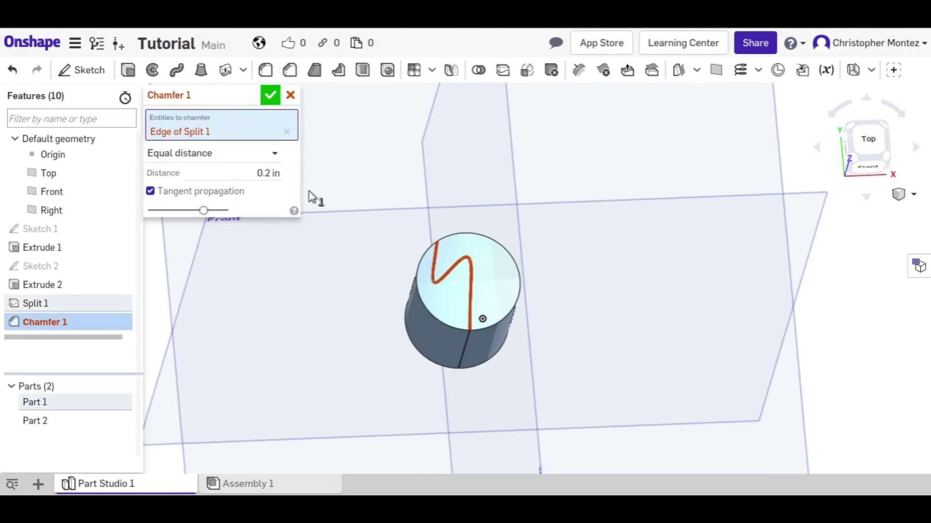
left_click(263, 176)
type("0.05")
key("Return")
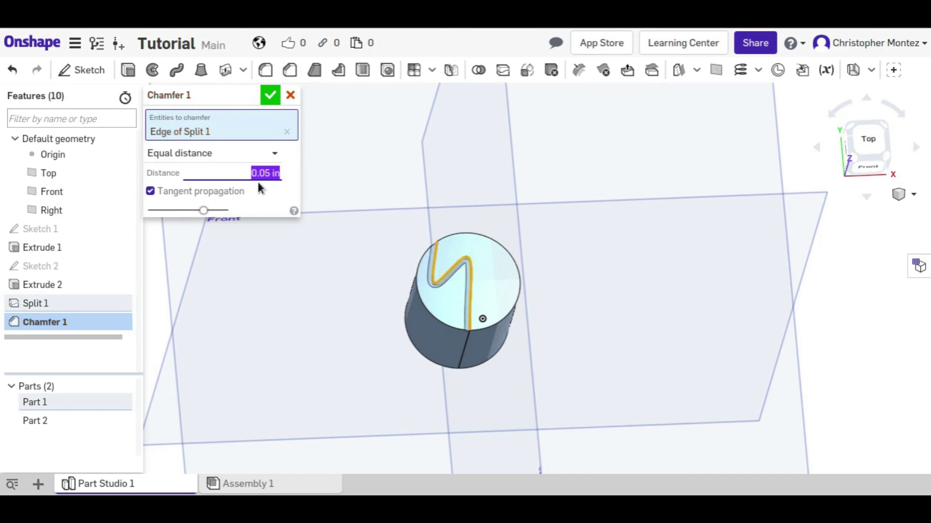
Inspect the previewed chamfer along the wavy edge up close and discard the chamfer.
scroll(358, 251, "up", 2)
scroll(381, 269, "up", 4)
middle_click_drag(461, 292, 395, 229)
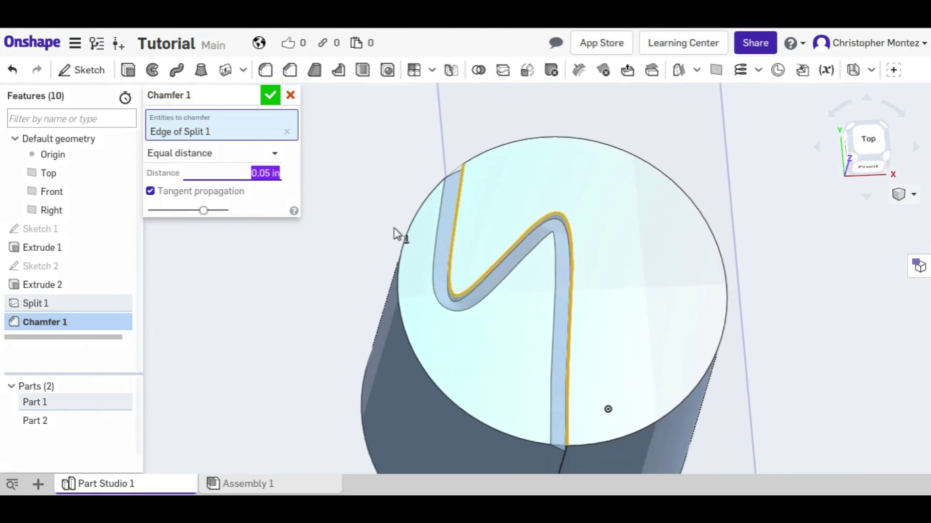
right_click_drag(394, 230, 434, 294)
scroll(536, 334, "up", 5)
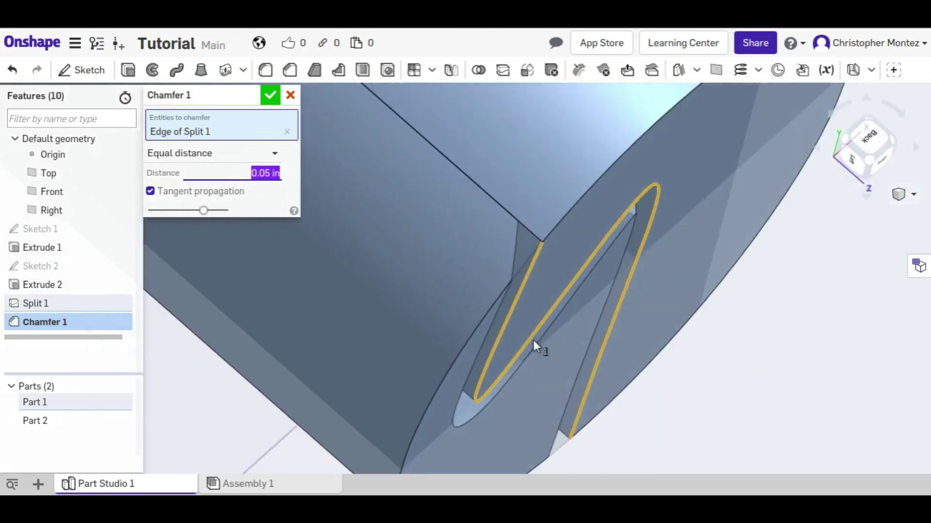
right_click_drag(534, 340, 525, 310)
left_click(290, 95)
scroll(298, 148, "down", 2)
middle_click_drag(574, 270, 567, 196)
right_click_drag(567, 196, 561, 192)
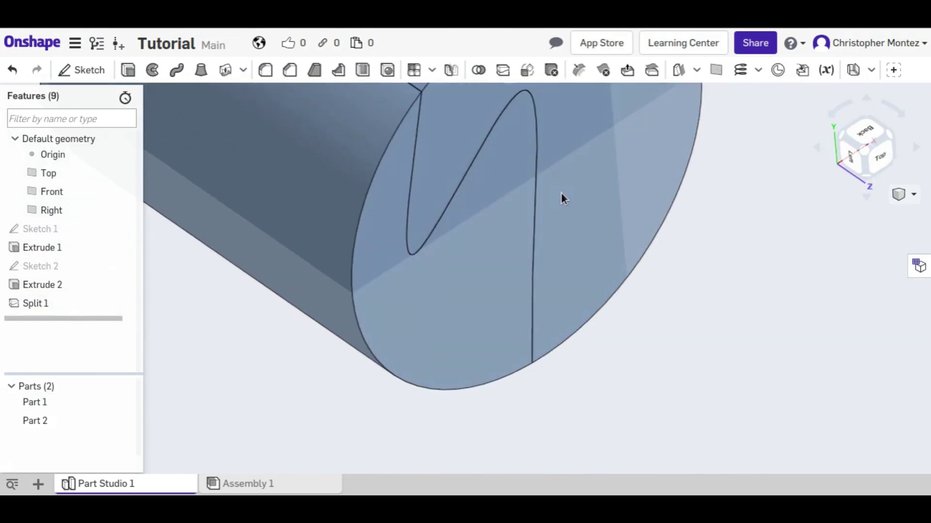
scroll(446, 269, "down", 4)
right_click_drag(545, 239, 489, 223)
scroll(502, 276, "down", 2)
scroll(559, 300, "down", 4)
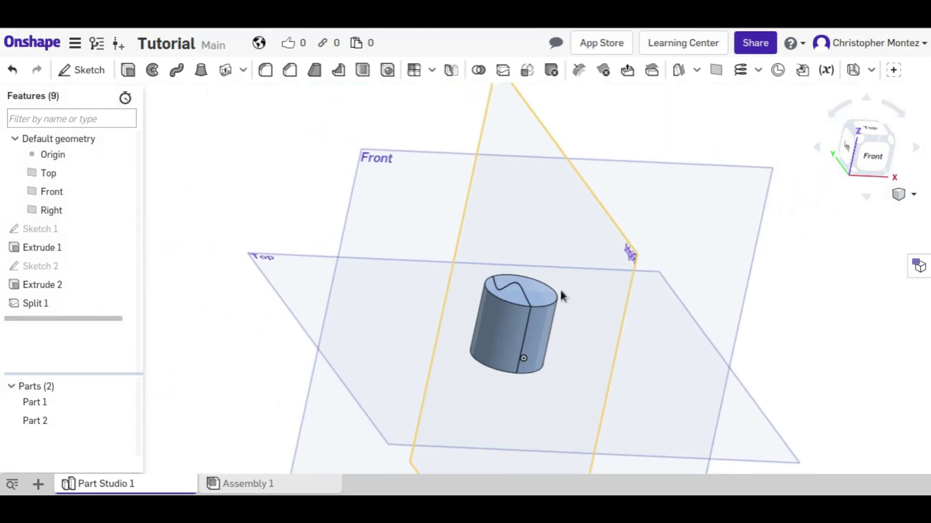
middle_click_drag(551, 298, 527, 316)
right_click_drag(527, 316, 513, 358)
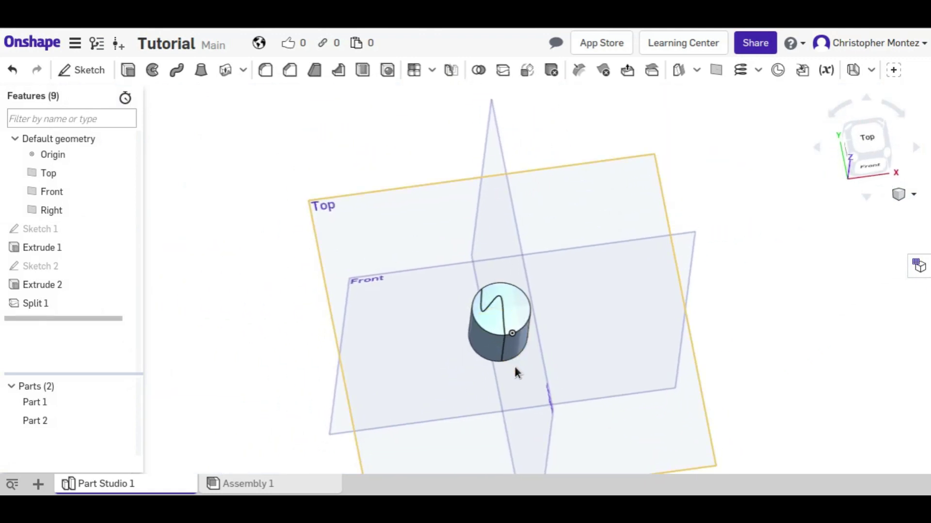
right_click_drag(505, 317, 581, 231)
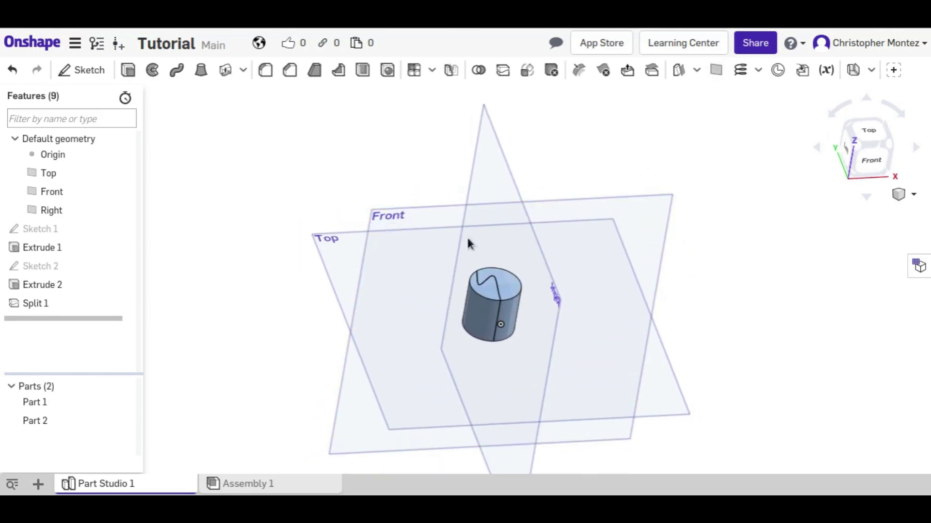
right_click_drag(390, 286, 463, 373)
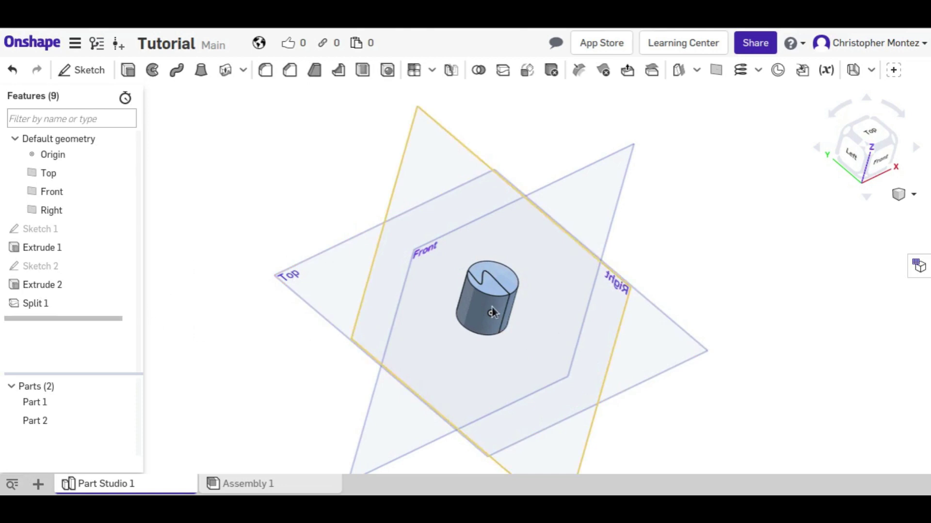
right_click_drag(340, 310, 362, 350)
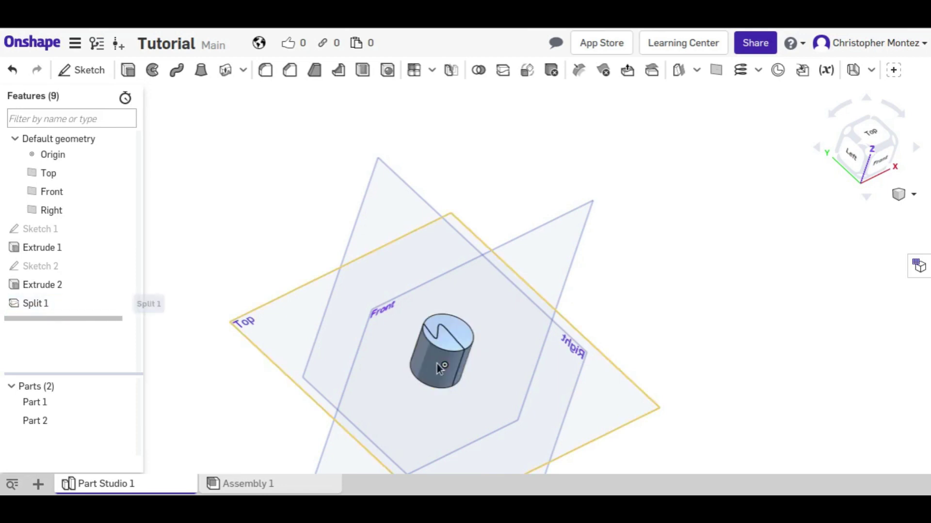
Undo the split, the surface extrusion and the spline sketch, keeping only the original cylinder.
key("ctrl+z")
scroll(464, 373, "down", 2)
key("ctrl+z")
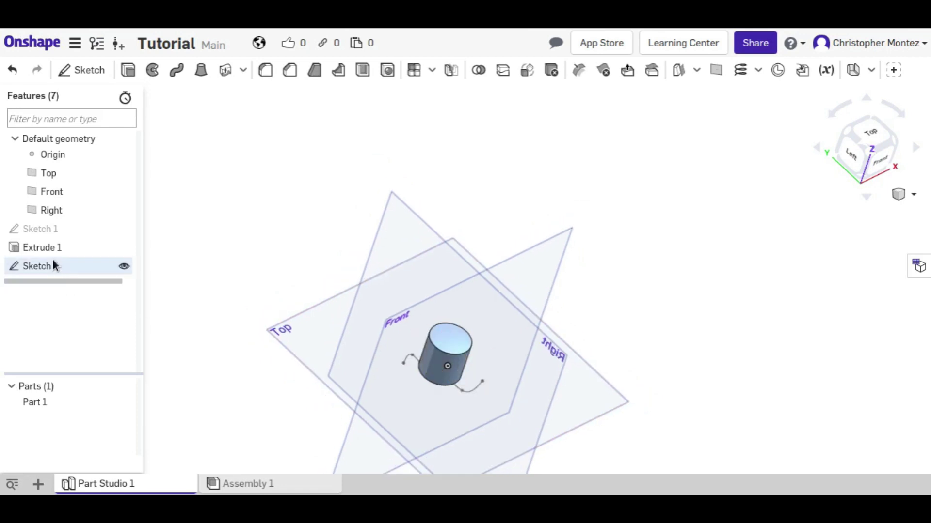
key("ctrl+z")
Start a Transform on the cylinder using the Translate by distance option.
mouse_move(464, 266)
right_mouse_down()
mouse_move(579, 285)
mouse_move(552, 109)
right_mouse_up()
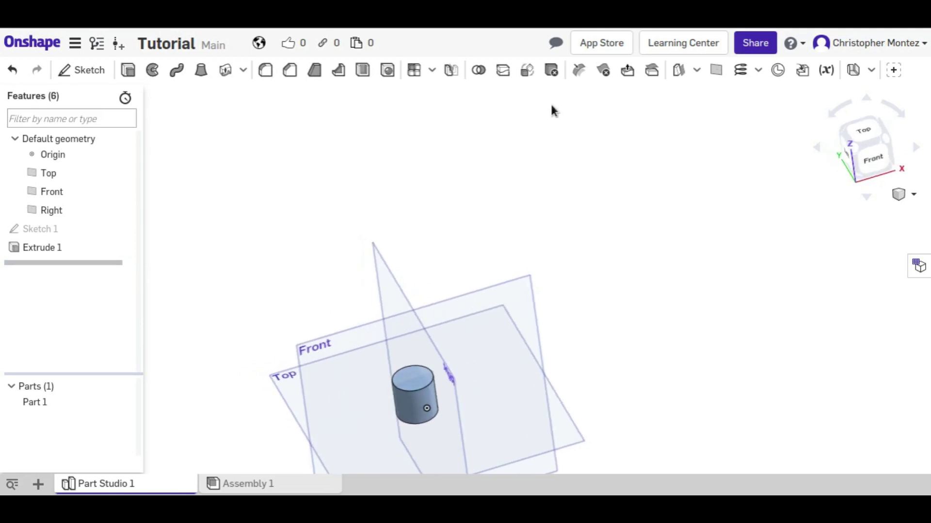
left_click(526, 72)
middle_click_drag(544, 366, 625, 266)
scroll(511, 313, "up", 2)
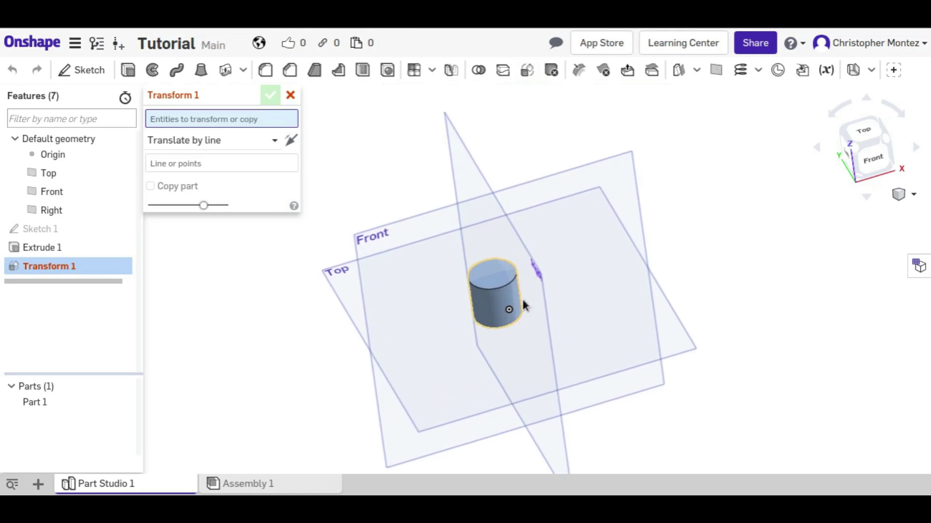
right_click_drag(523, 304, 491, 297)
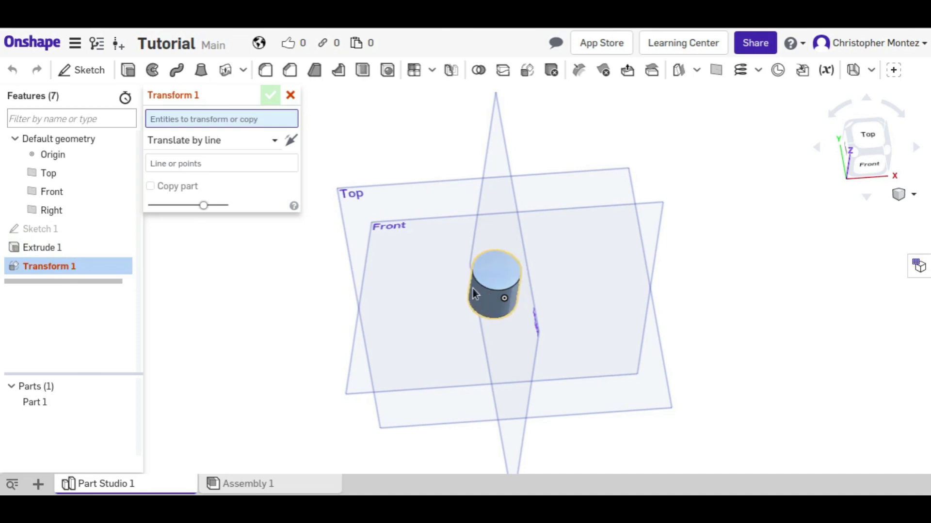
left_click(499, 280)
left_click(248, 159)
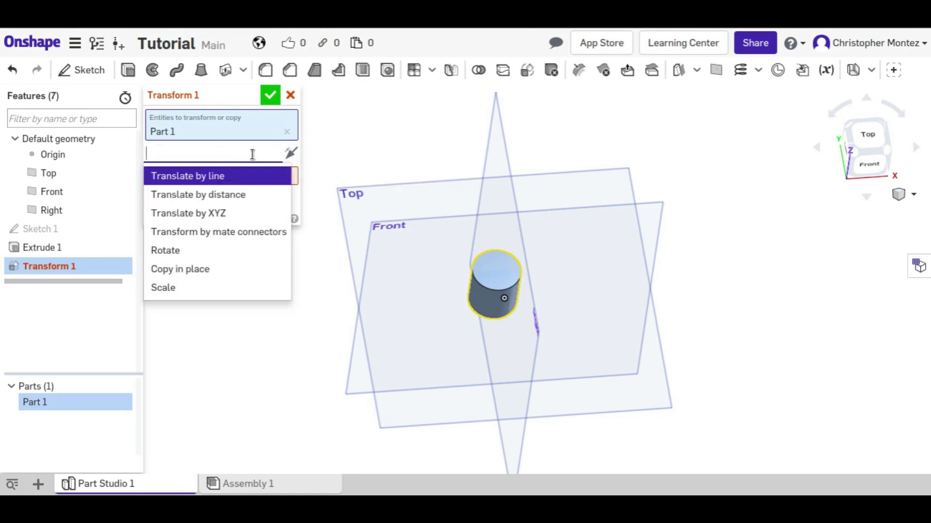
left_click(232, 196)
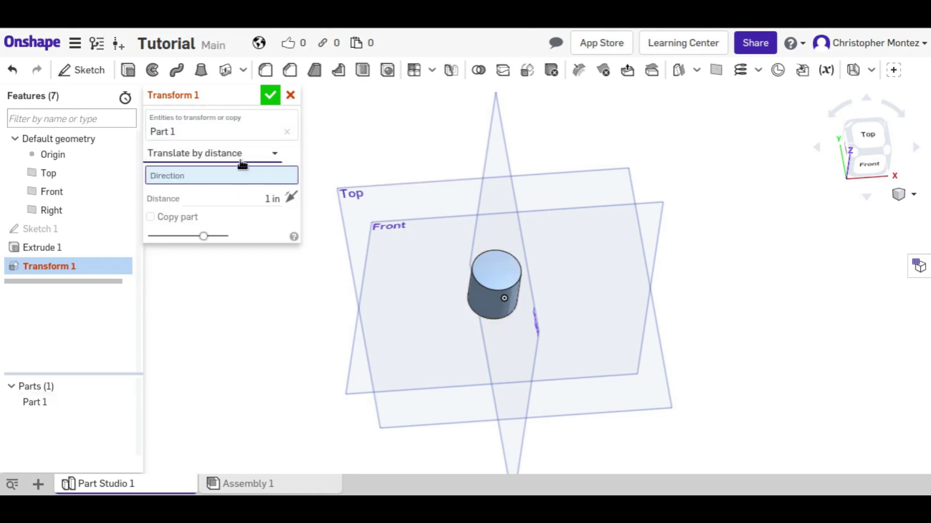
Translate the cylinder 2 in upward, using the Top plane as the direction, and accept the transform.
left_click(363, 204)
middle_click_drag(386, 206, 373, 252)
right_click_drag(374, 251, 358, 211)
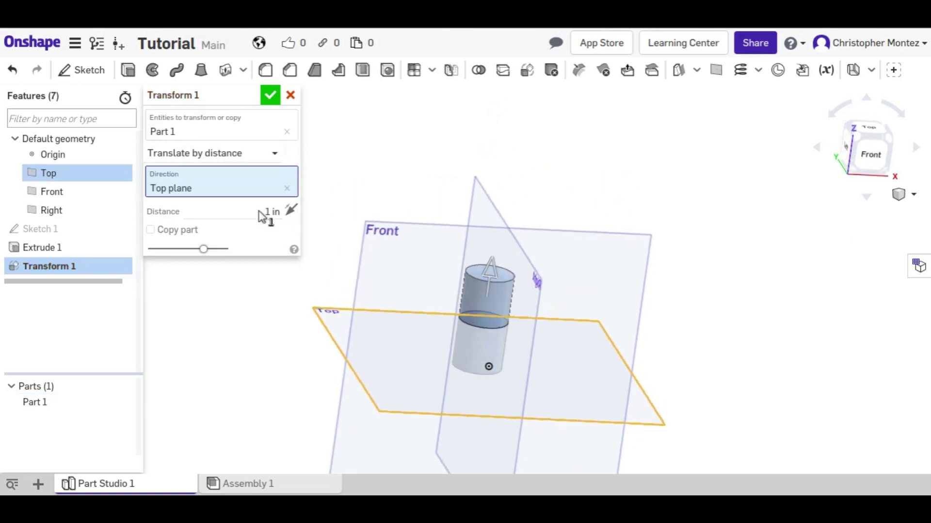
left_click(262, 216)
type("2")
key("Return")
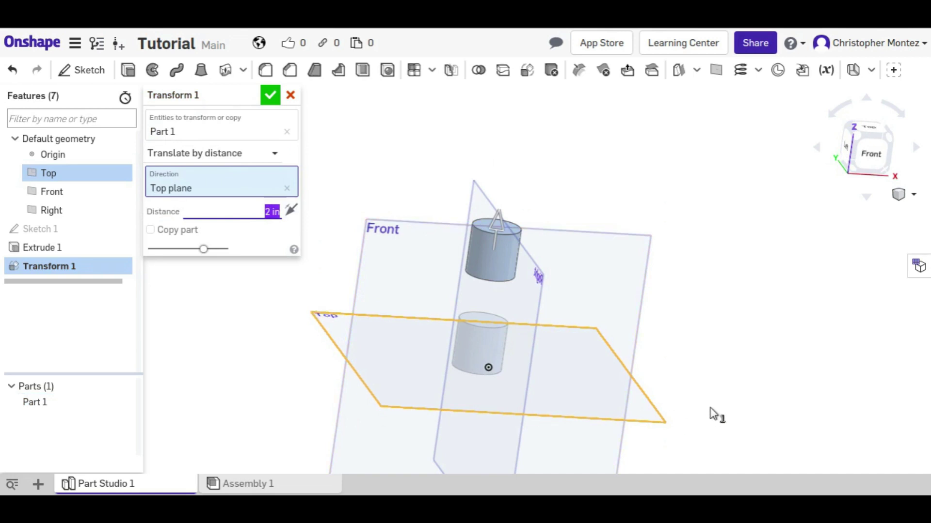
left_click(270, 95)
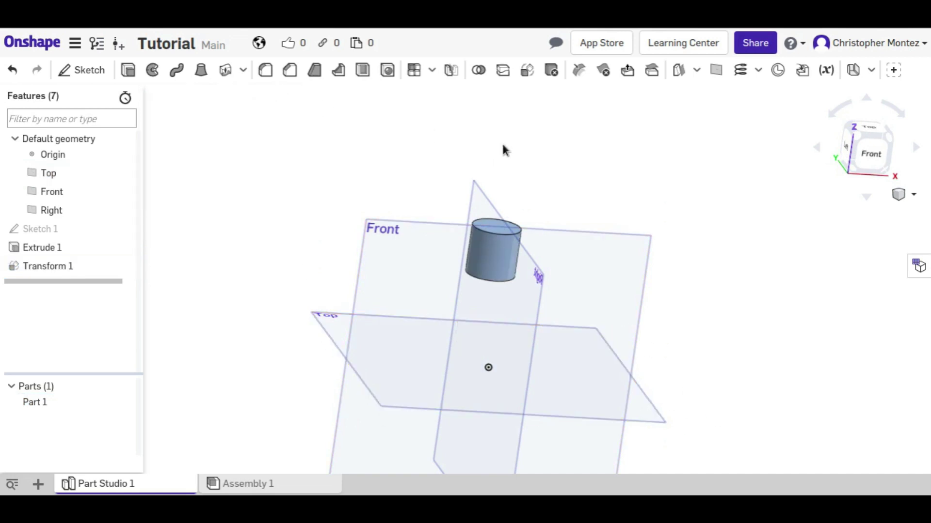
Sketch a circle about 1.65 in in diameter on the Top plane, partly overlapping the cylinder's outline as seen from above.
right_click_drag(502, 147, 516, 244)
right_click_drag(487, 342, 505, 259)
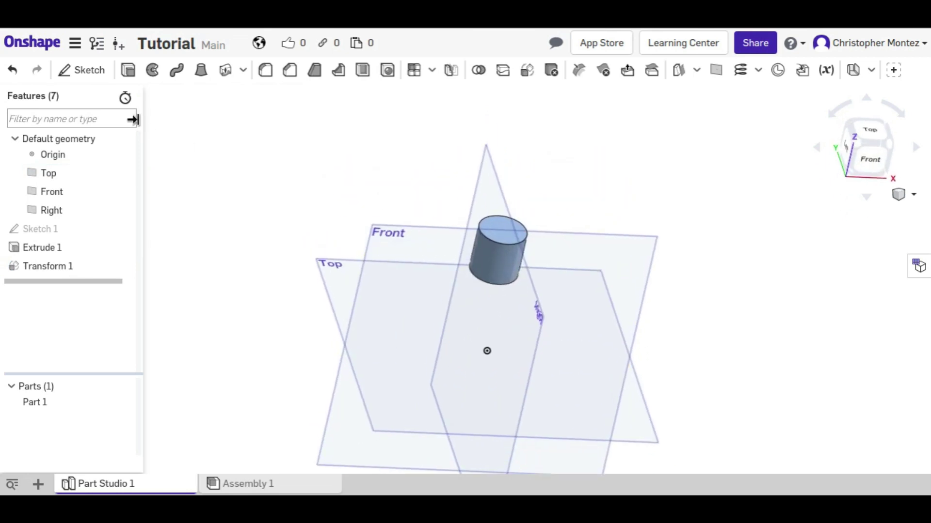
left_click(86, 72)
left_click(345, 296)
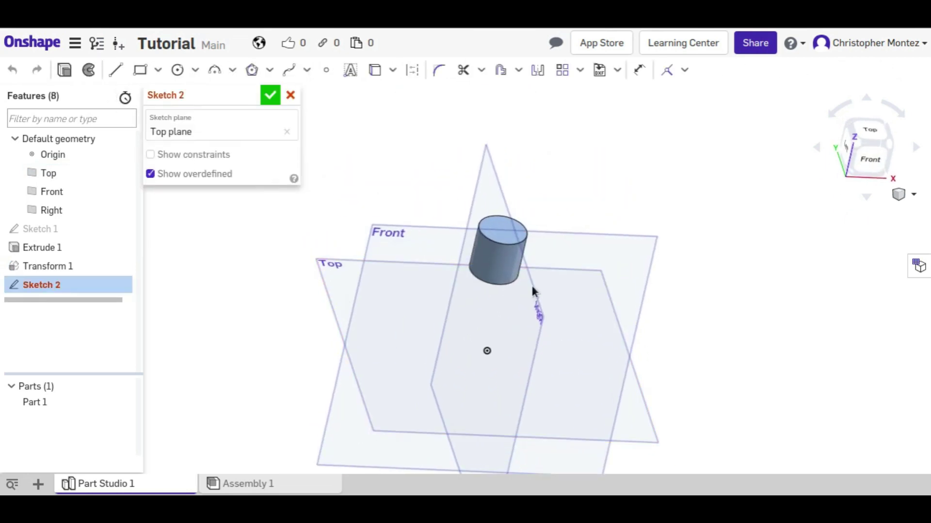
left_click(866, 137)
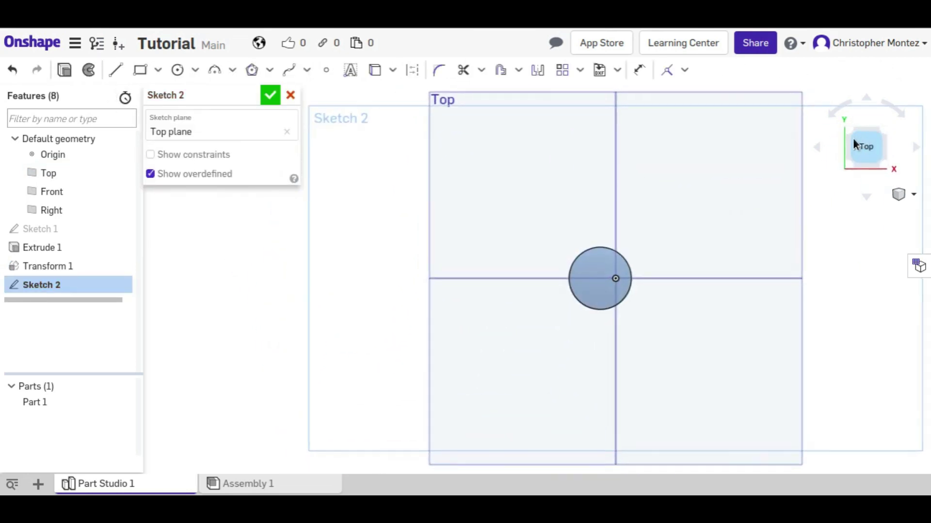
left_click(176, 70)
left_click(565, 239)
left_click(514, 239)
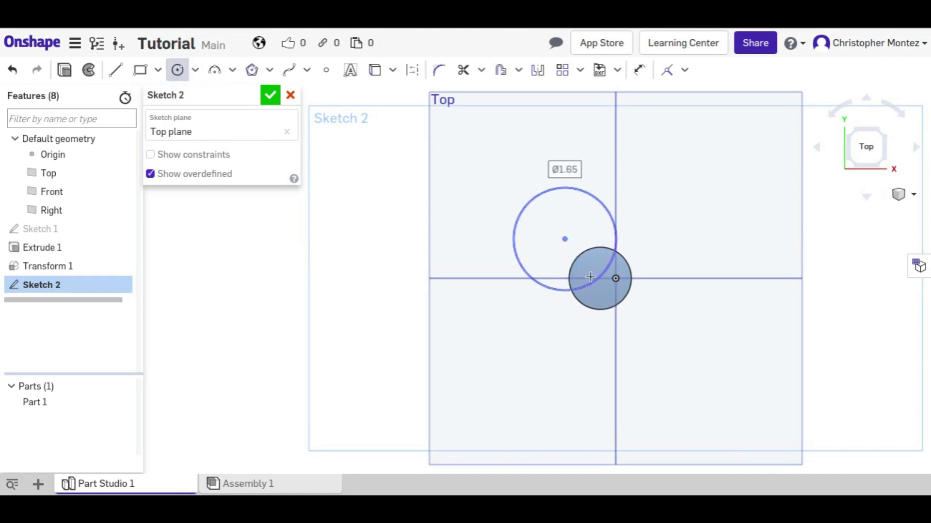
left_click(268, 95)
Extrude the circle as a blind Remove operation with a depth of 0.5 in.
left_click(128, 70)
left_click(546, 198)
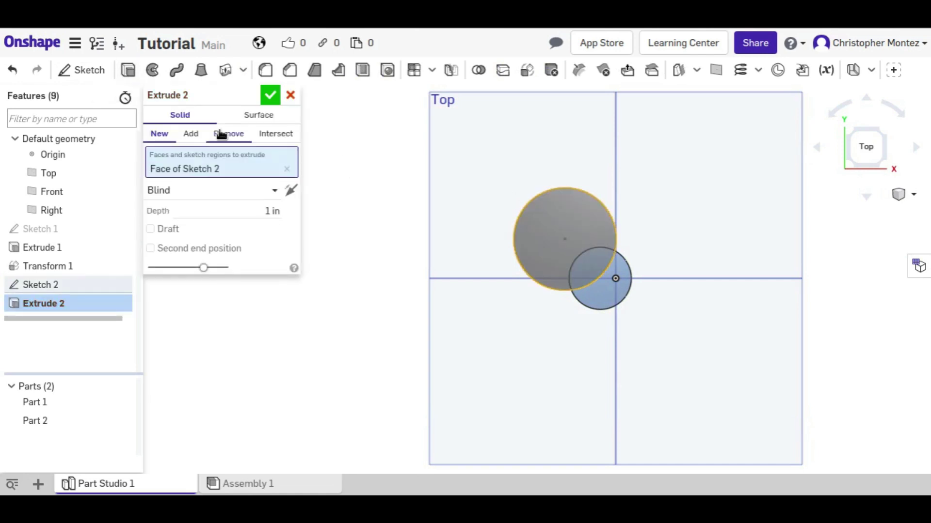
left_click(222, 134)
left_click(261, 212)
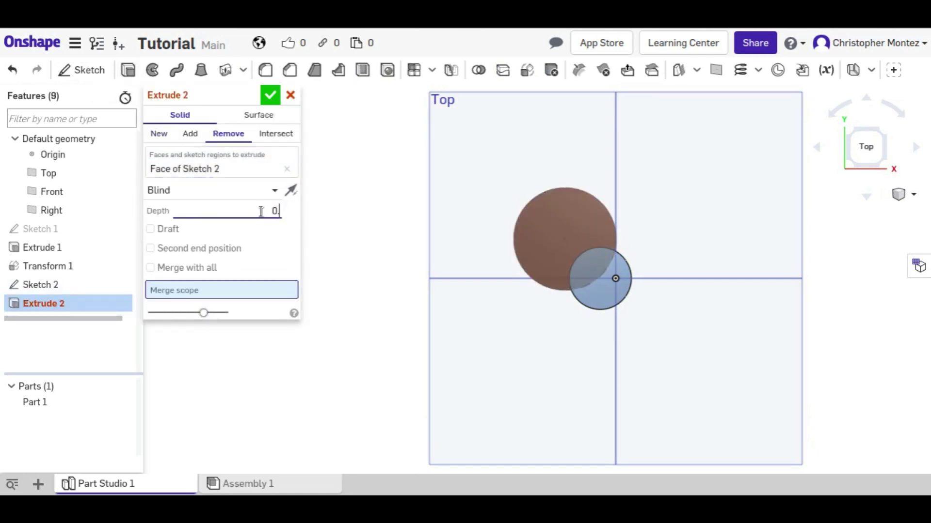
left_click(270, 95)
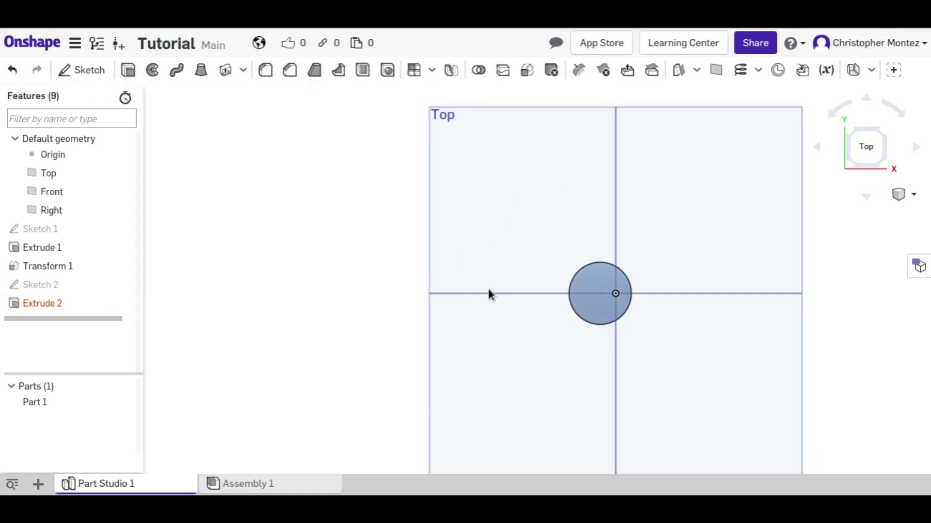
Edit the cut extrusion to use the raised cylinder as its merge scope.
double_click(33, 304)
right_click_drag(394, 332, 364, 236)
left_click(295, 190)
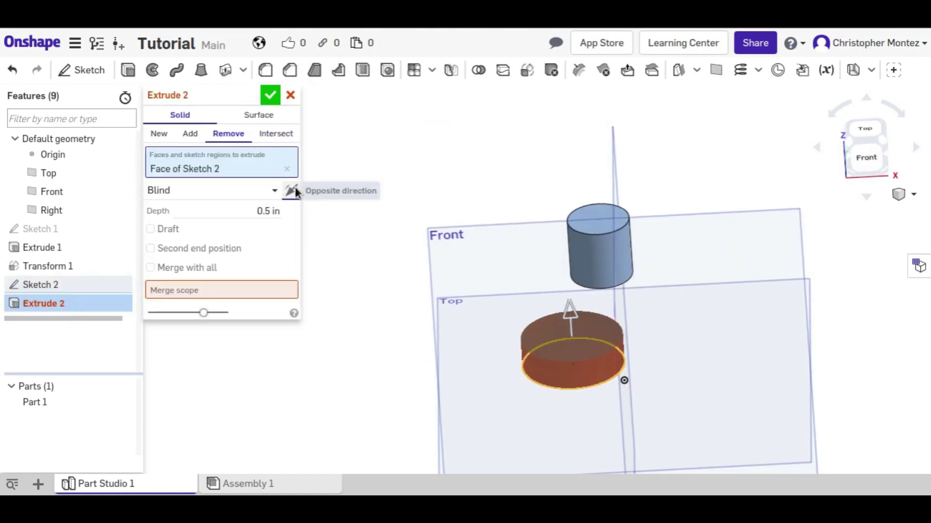
left_click(238, 290)
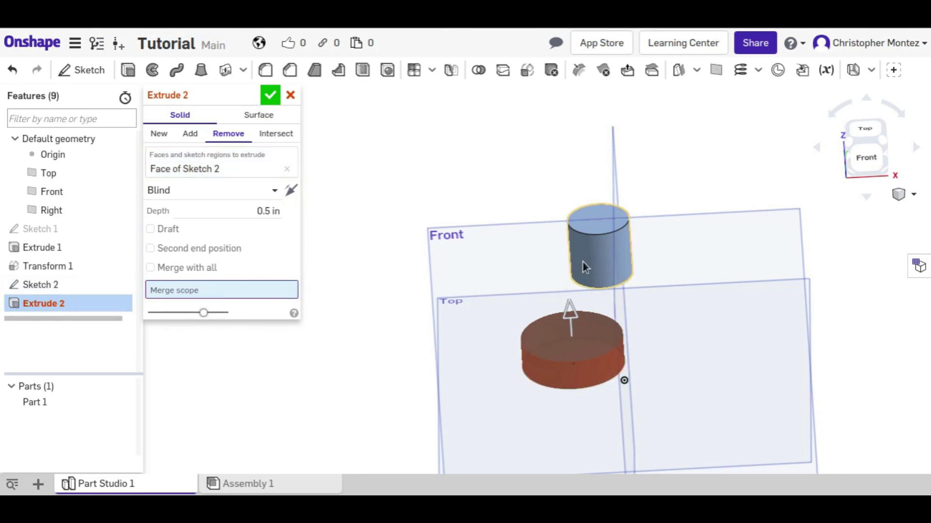
left_click(588, 261)
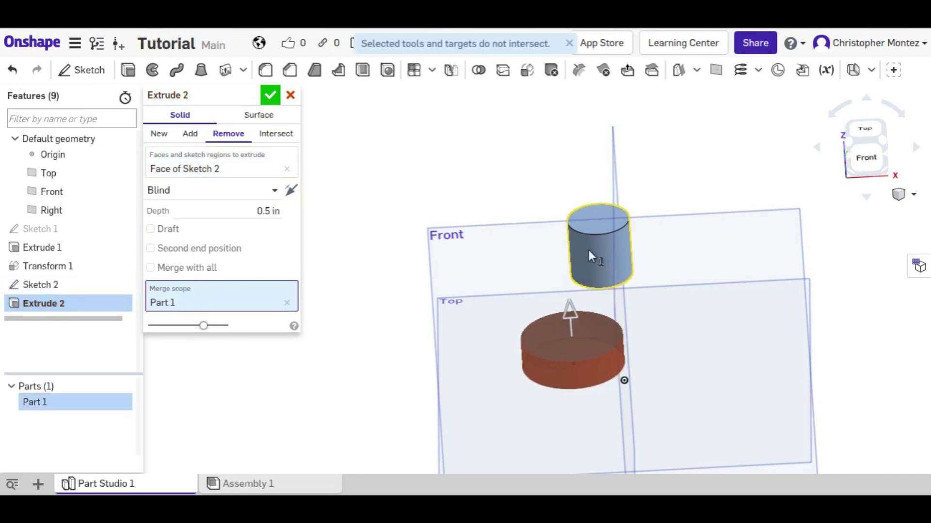
left_click(268, 92)
Examine the cut extrusion's position relative to the raised cylinder in a front view, leaving its settings as they are.
scroll(439, 243, "down", 2)
middle_click_drag(439, 243, 385, 188)
right_click_drag(384, 187, 386, 179)
key("shift+1")
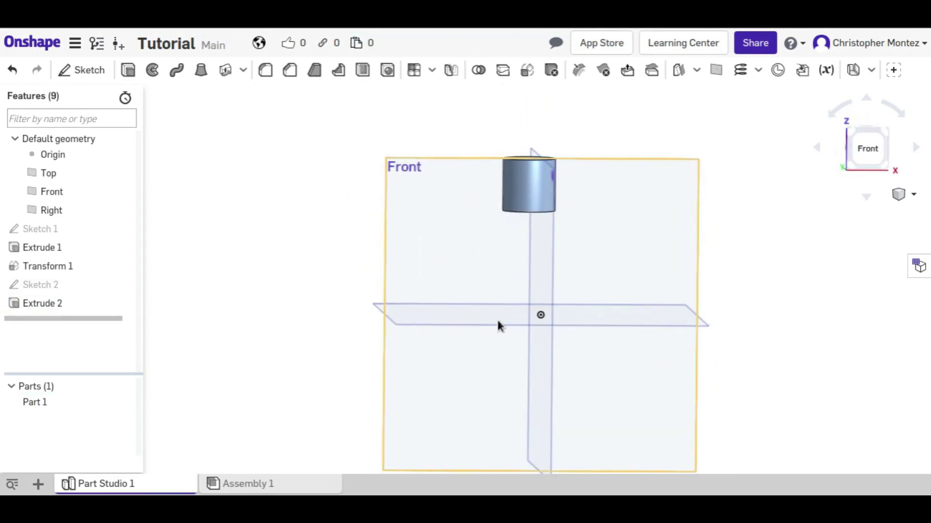
double_click(49, 303)
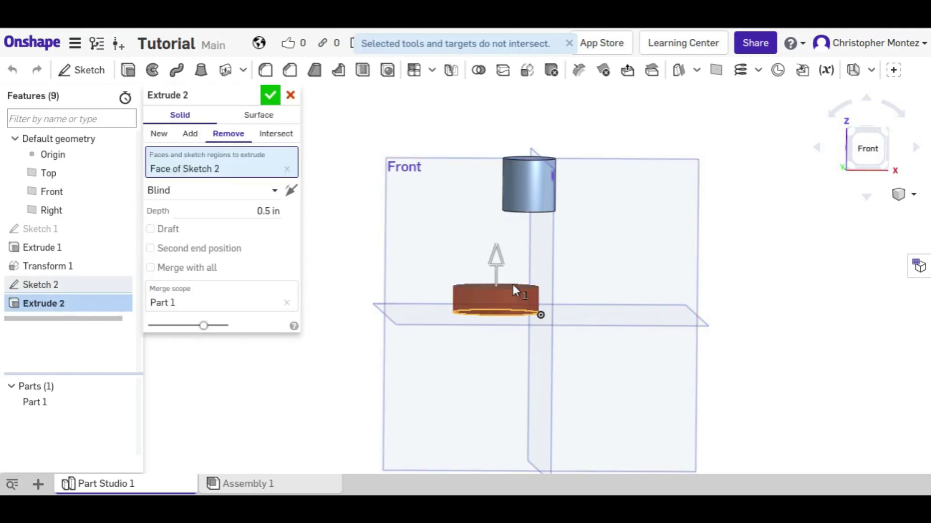
left_click(289, 95)
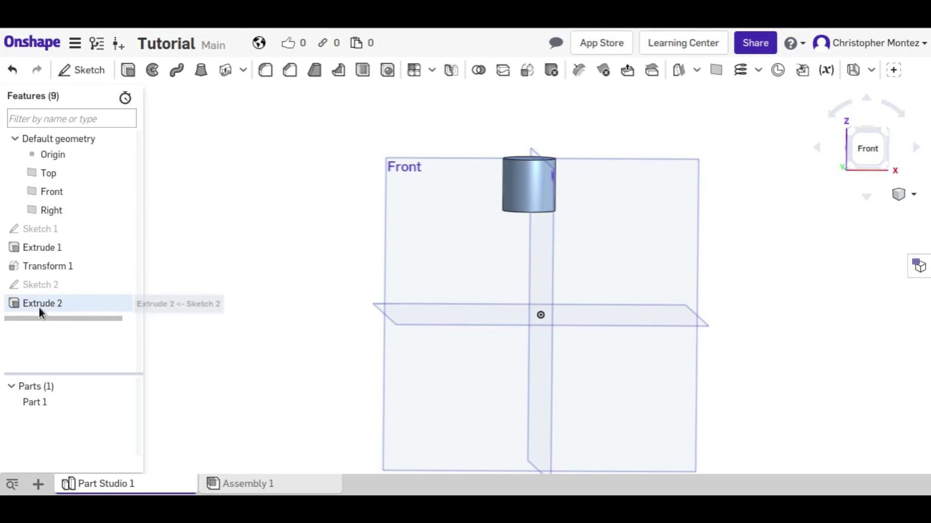
Reorder the features so Sketch 2 and Extrude 2 come before Transform 1.
mouse_move(43, 309)
left_mouse_down()
mouse_move(58, 307)
mouse_move(66, 265)
left_mouse_up()
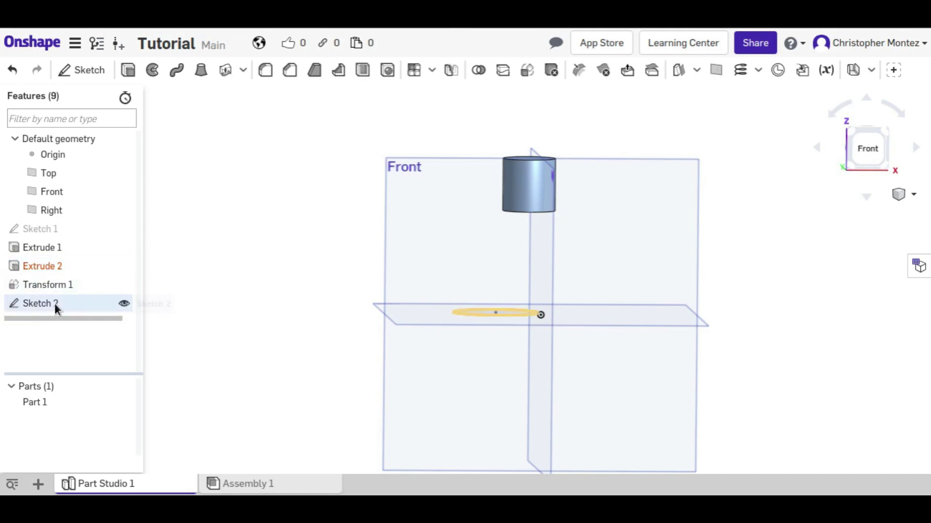
left_click_drag(54, 303, 63, 266)
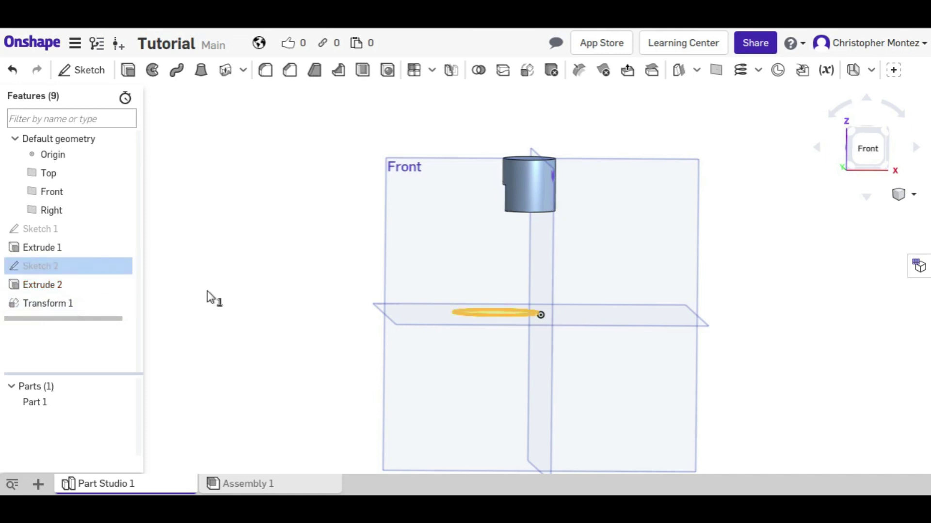
Examine the cut in the raised cylinder from several angles and inspect the Extrude 2 definition against the cylinder's original position.
left_click(211, 296)
mouse_move(406, 278)
right_mouse_down()
mouse_move(482, 300)
mouse_move(512, 202)
mouse_move(489, 202)
right_mouse_up()
right_click_drag(350, 360, 334, 387)
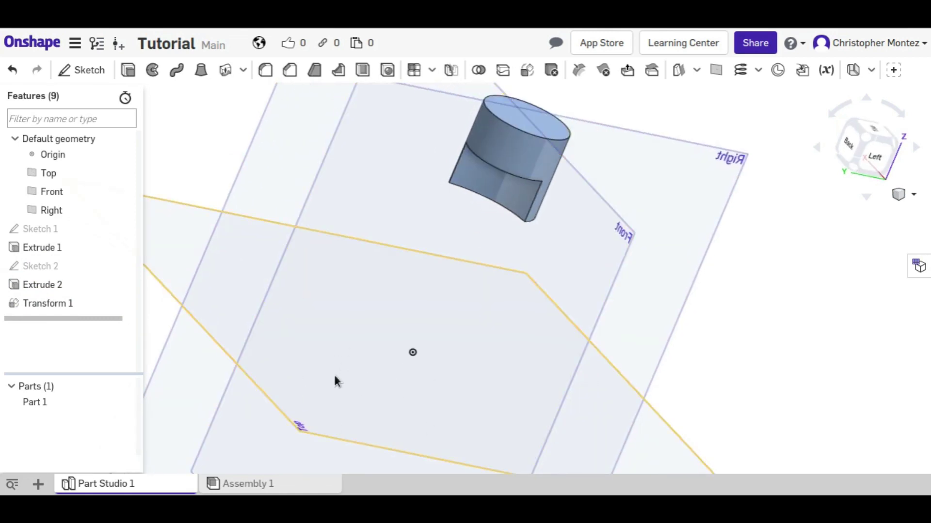
right_click_drag(494, 274, 515, 238)
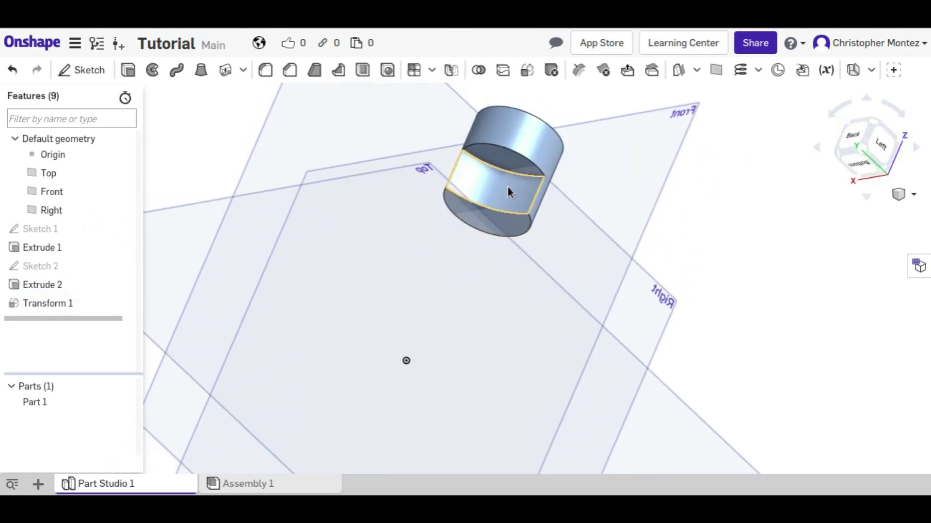
right_click_drag(508, 192, 465, 196)
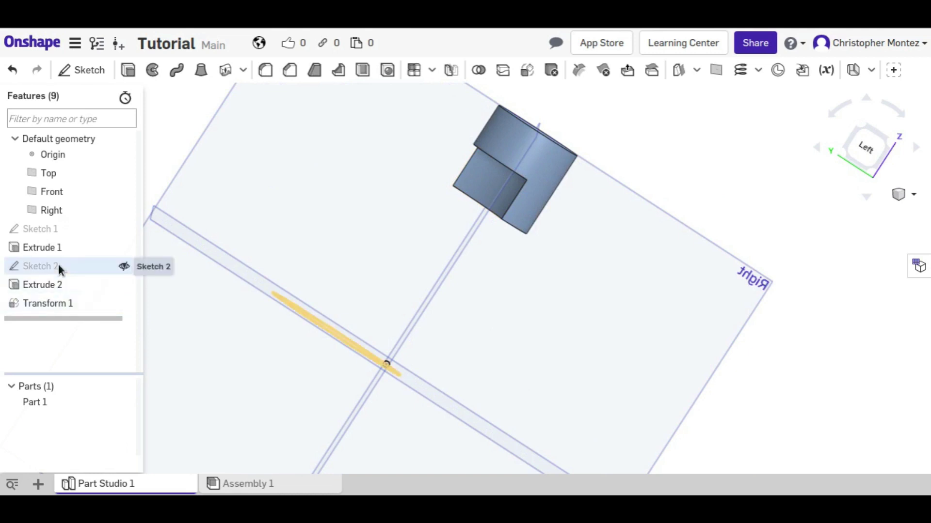
double_click(60, 284)
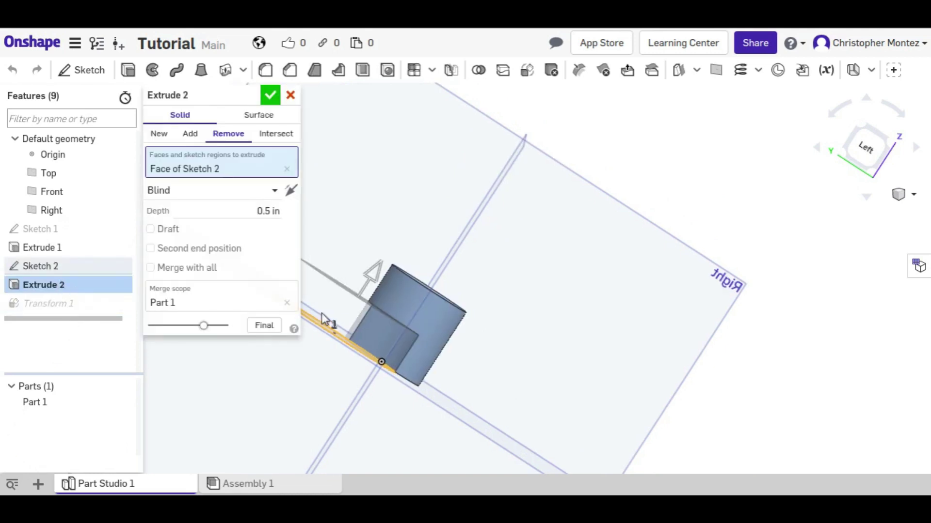
mouse_move(439, 331)
right_mouse_down()
mouse_move(415, 343)
mouse_move(343, 339)
right_mouse_up()
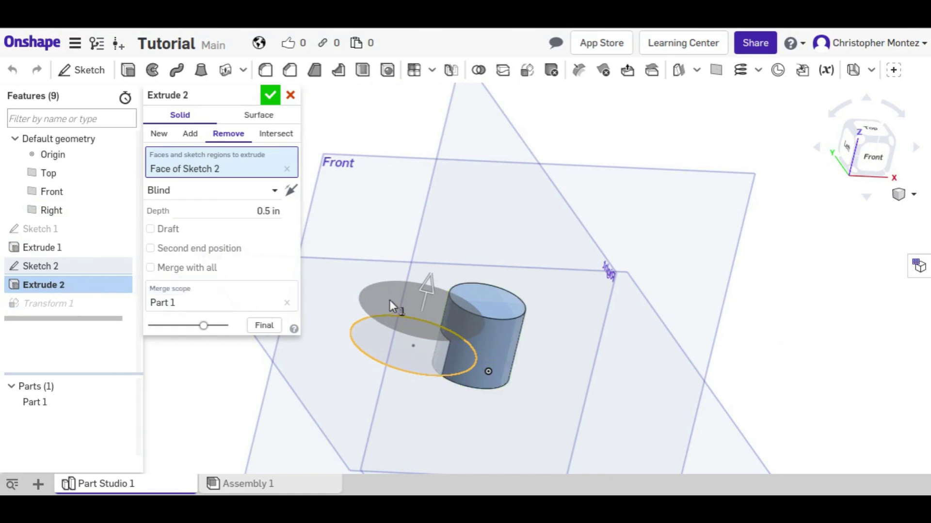
right_click_drag(390, 300, 437, 297)
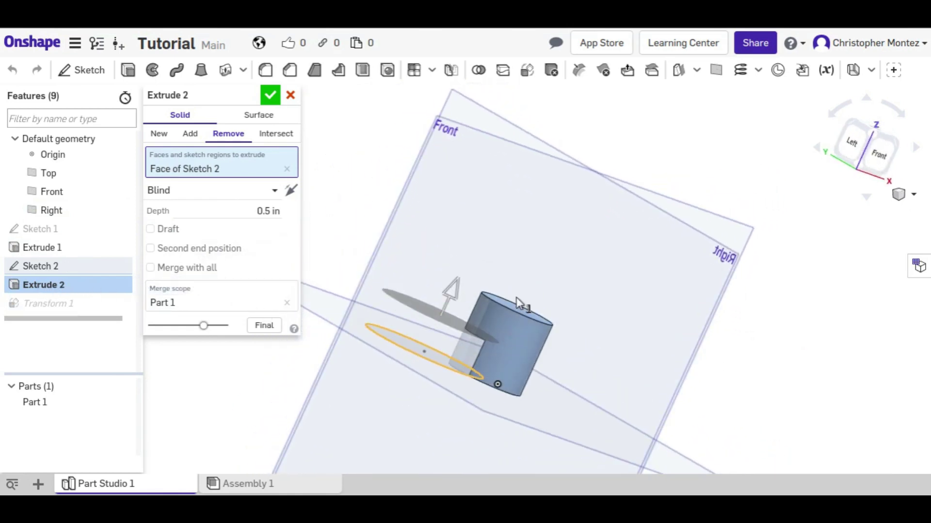
left_click(289, 96)
right_click_drag(397, 297, 421, 235)
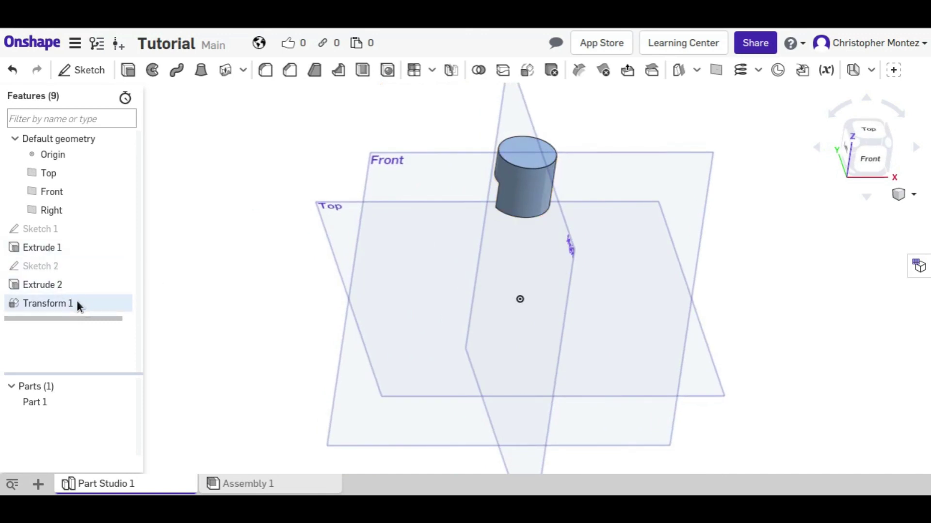
Delete the Transform 1, Extrude 2 and Sketch 2 features from the part.
right_click_drag(352, 322, 151, 353)
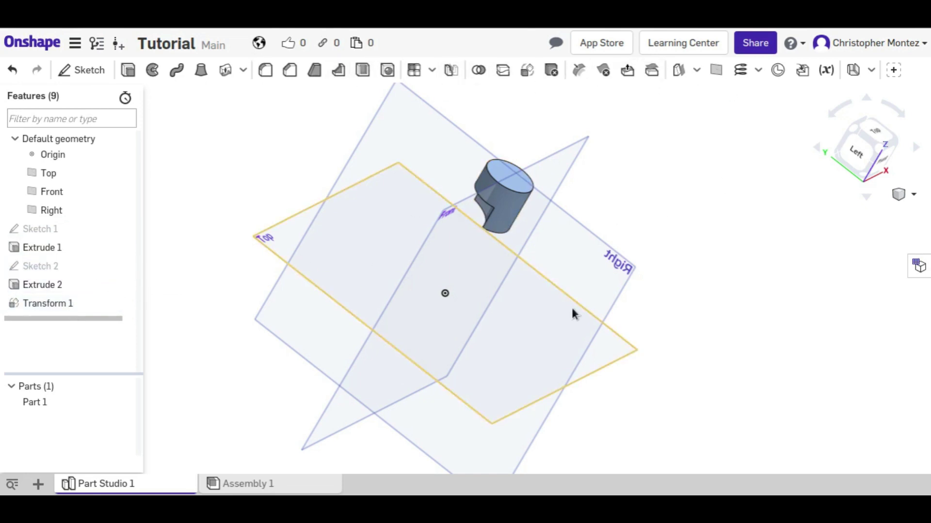
left_click(72, 302)
key("Delete")
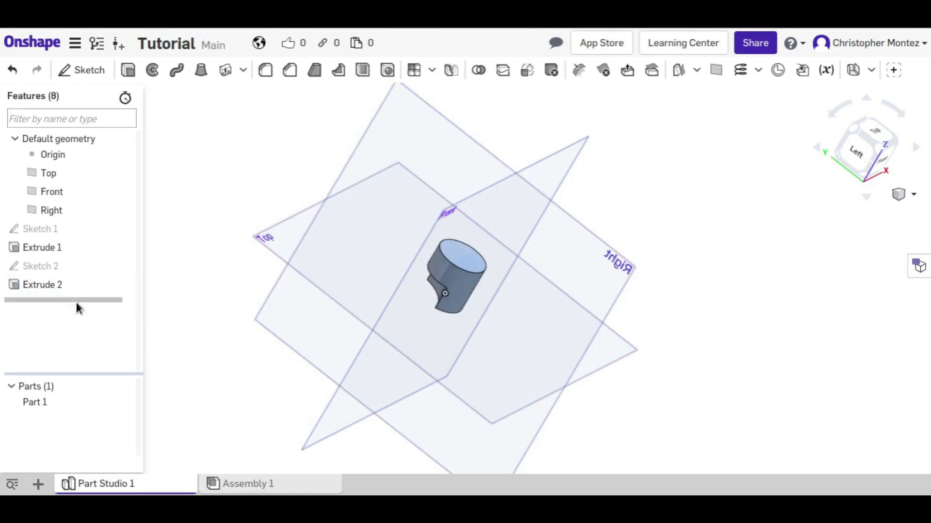
right_click_drag(263, 322, 523, 126)
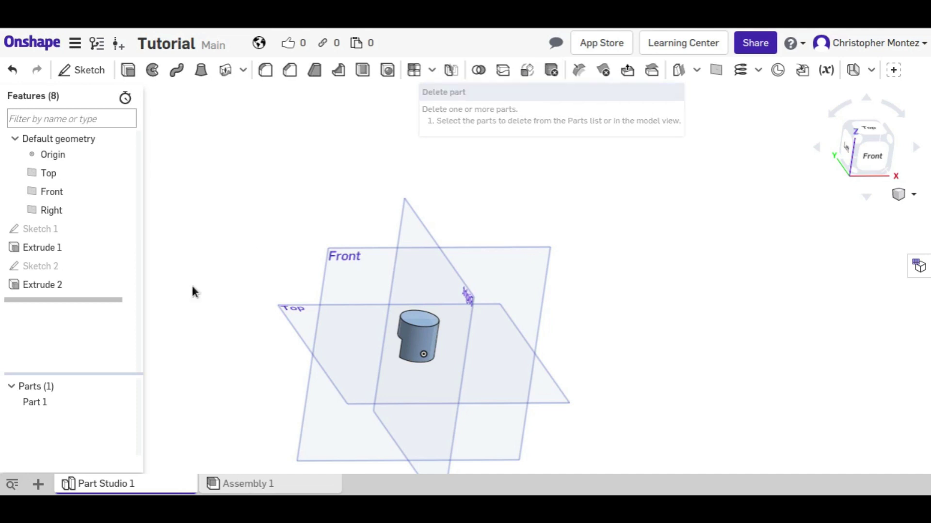
right_click(52, 284)
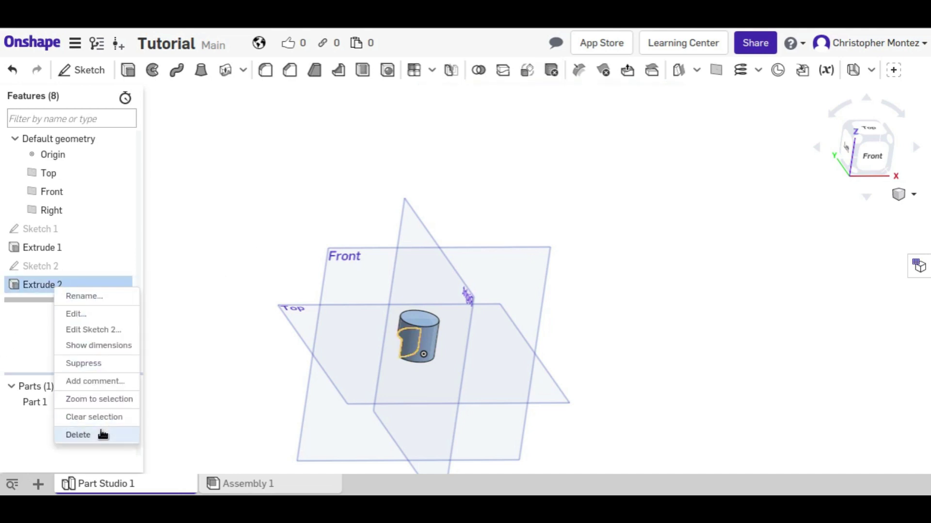
left_click(102, 434)
right_click(38, 265)
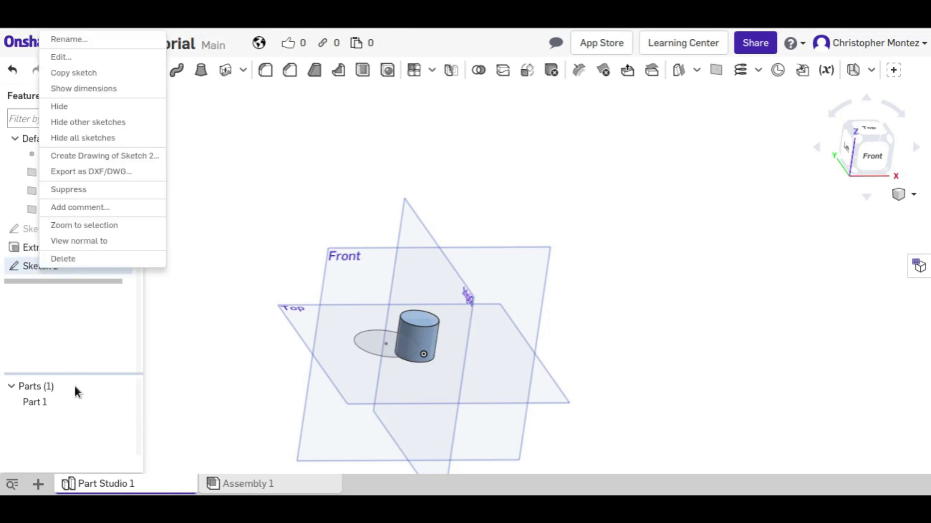
left_click(70, 260)
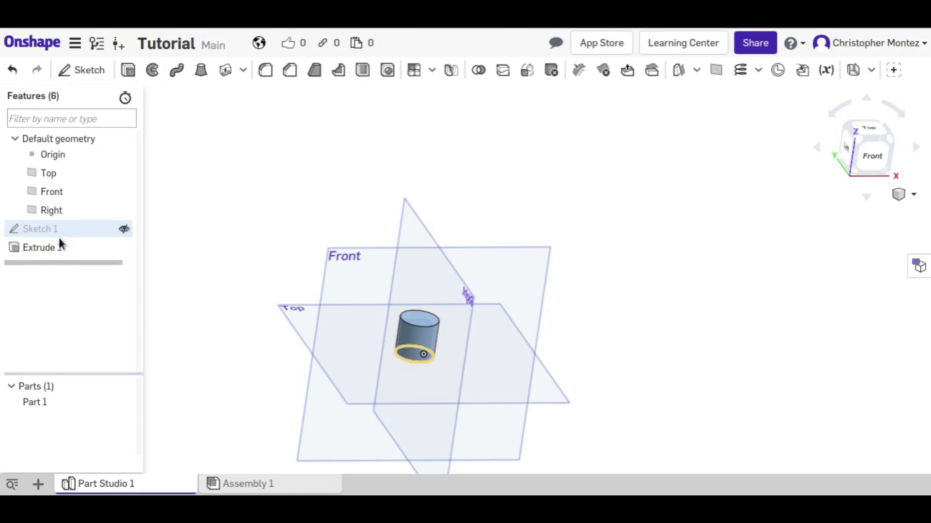
Remove the cylinder from the model by adding a Delete part feature.
middle_click_drag(210, 321, 287, 253)
right_click_drag(286, 252, 342, 236)
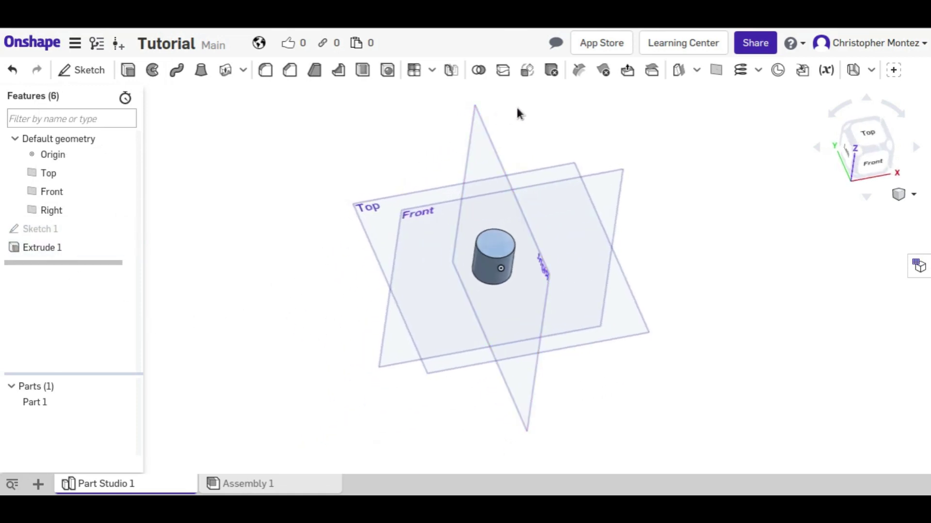
left_click(550, 71)
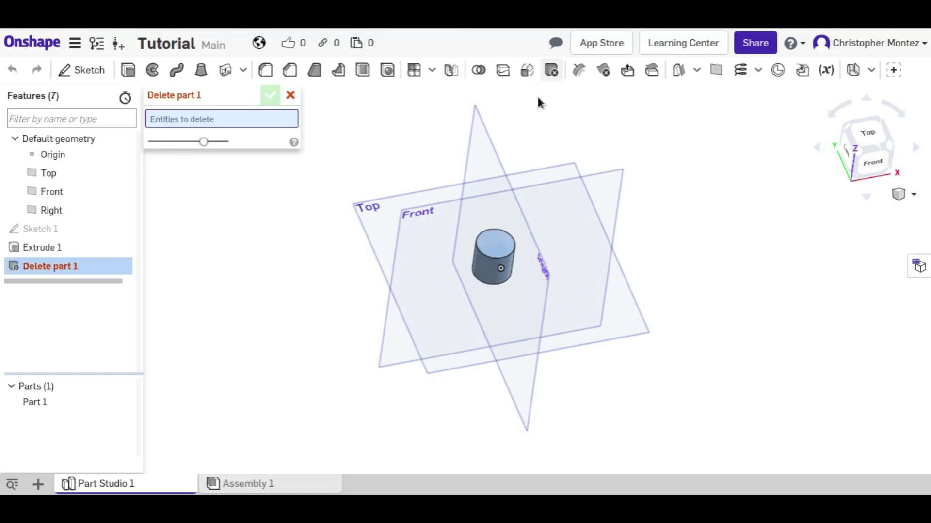
left_click(491, 252)
left_click(270, 96)
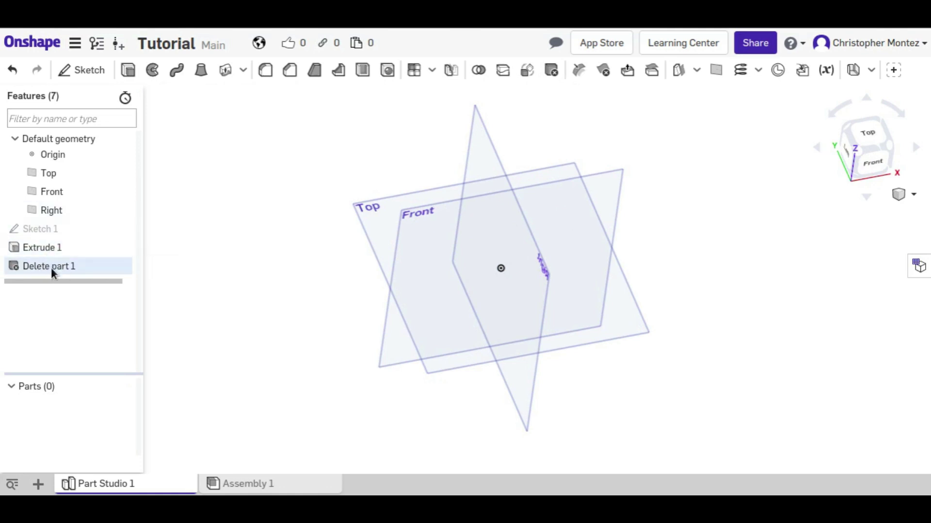
Delete the Delete part 1 feature to bring the cylinder back.
middle_click_drag(191, 290, 190, 337)
right_click_drag(189, 337, 180, 276)
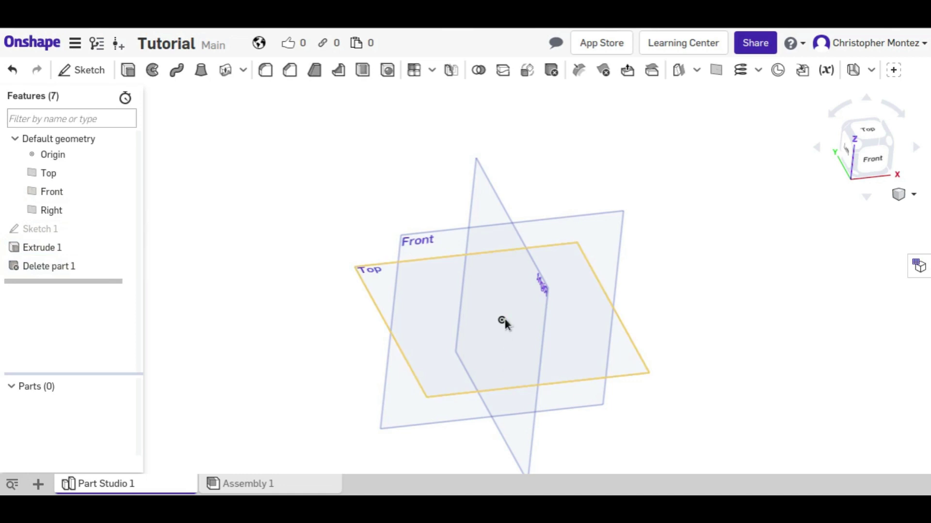
left_click(46, 269)
key("Delete")
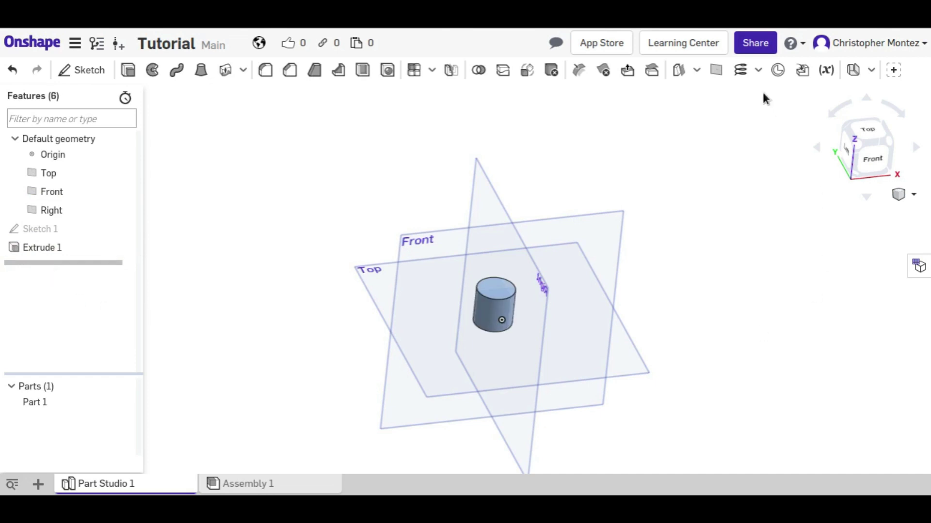
Create a Turns-type helix on the cylinder's side face, clockwise with 4 revolutions and a 0 deg start angle.
left_click(741, 70)
left_click(488, 309)
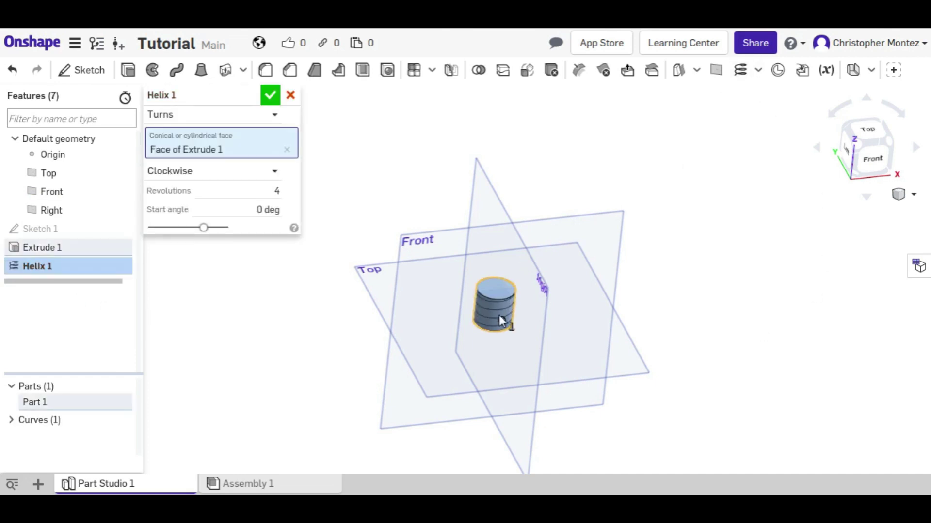
scroll(519, 330, "up", 2)
scroll(512, 324, "up", 4)
right_click_drag(509, 324, 528, 304)
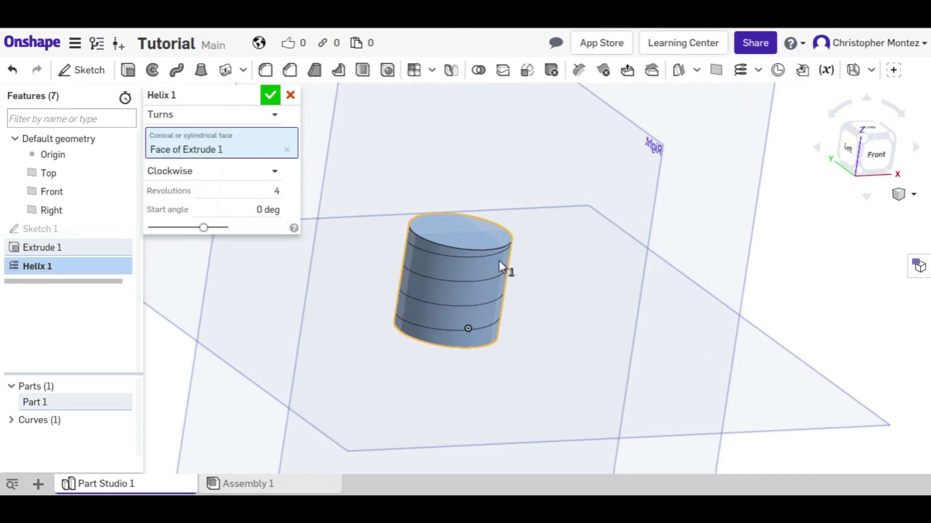
left_click(270, 95)
scroll(268, 228, "down", 5)
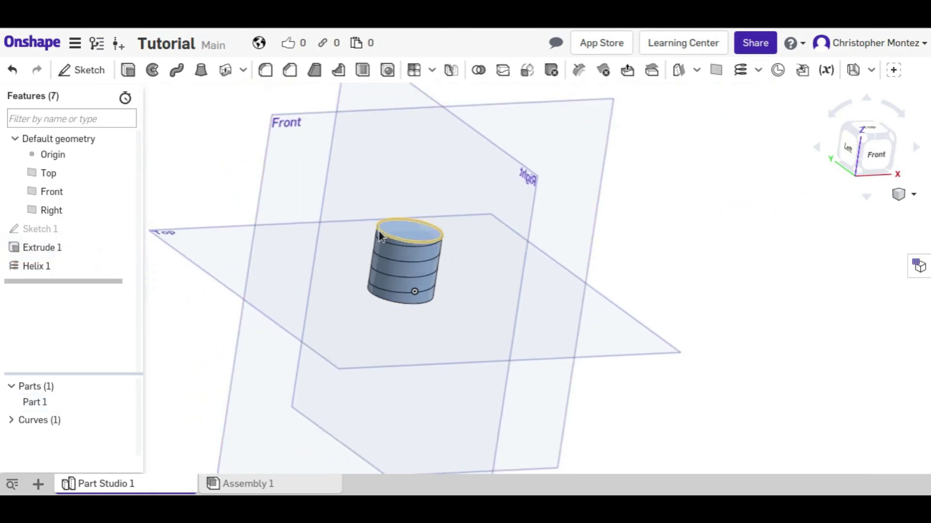
Remove the cylinder with a Delete part feature so that only the helix curve remains, and inspect the curve.
right_click_drag(389, 263, 378, 269)
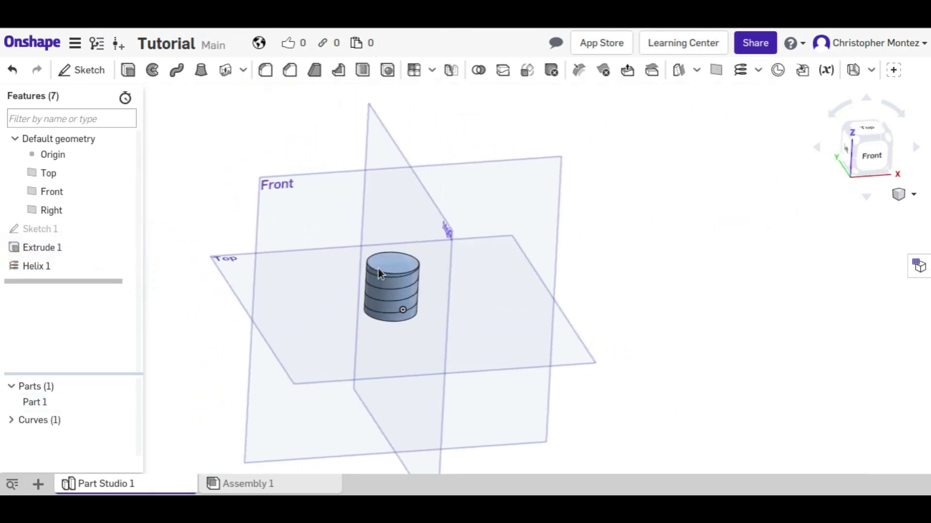
left_click(551, 69)
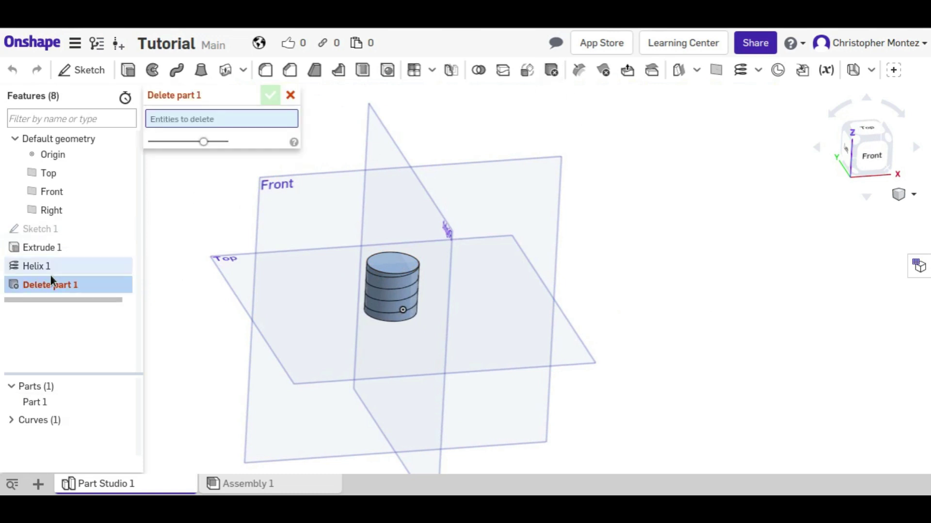
left_click(398, 262)
left_click(271, 97)
scroll(371, 325, "up", 3)
right_click_drag(371, 325, 385, 241)
middle_click_drag(385, 240, 525, 328)
right_click_drag(526, 330, 534, 320)
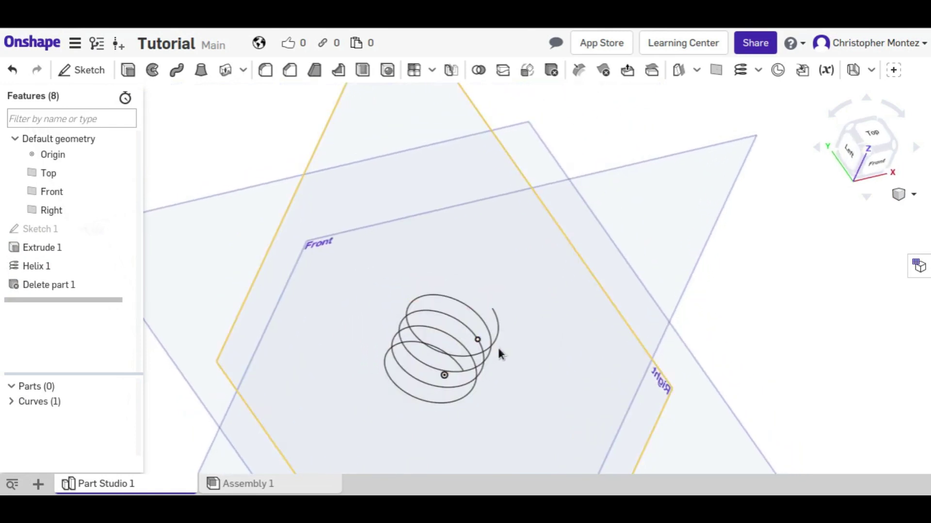
right_click_drag(499, 349, 493, 363)
right_click_drag(483, 388, 479, 312)
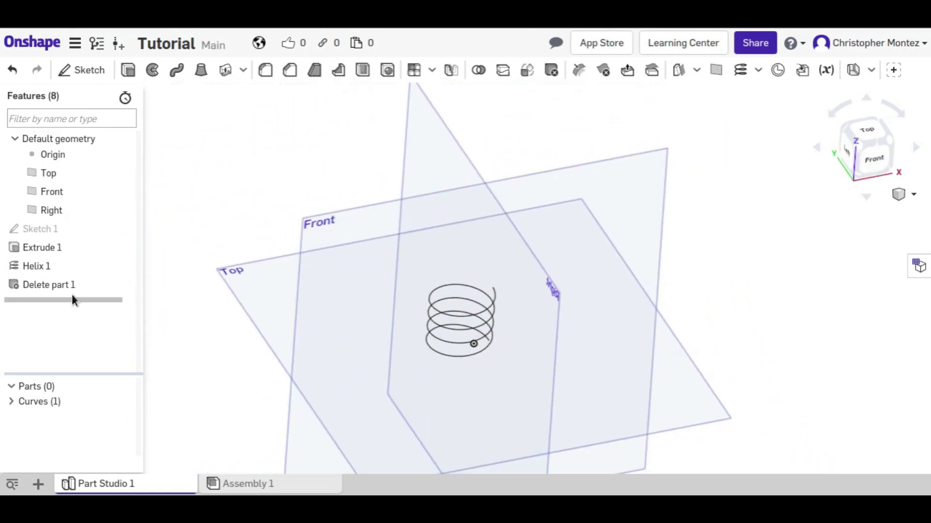
Try deleting the features the helix depends on: remove Delete part 1, Extrude 1 and Sketch 1.
key("Delete")
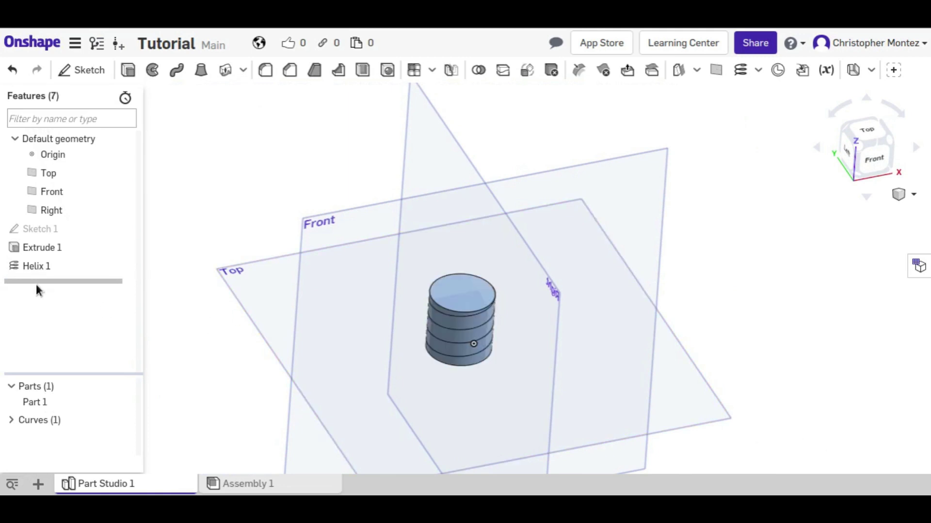
left_click(49, 248)
key("Delete")
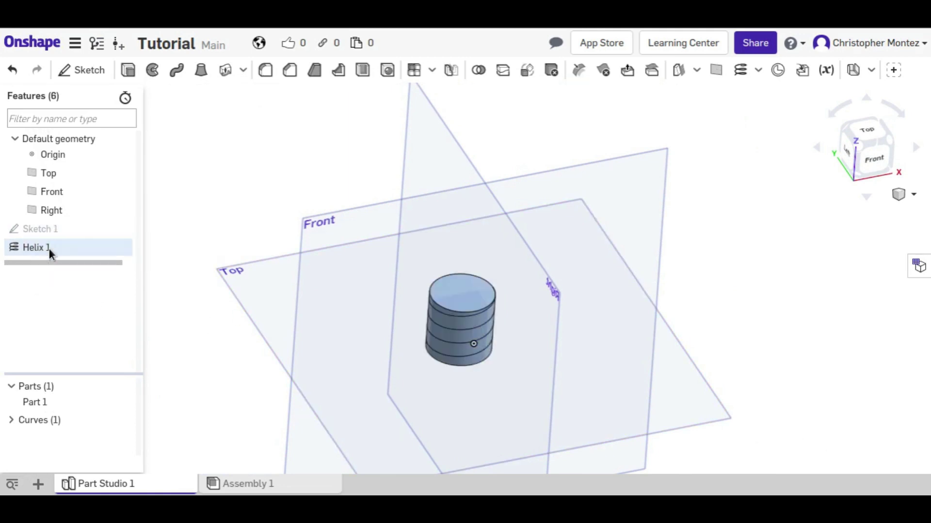
left_click(54, 226)
key("Delete")
scroll(456, 364, "down", 3)
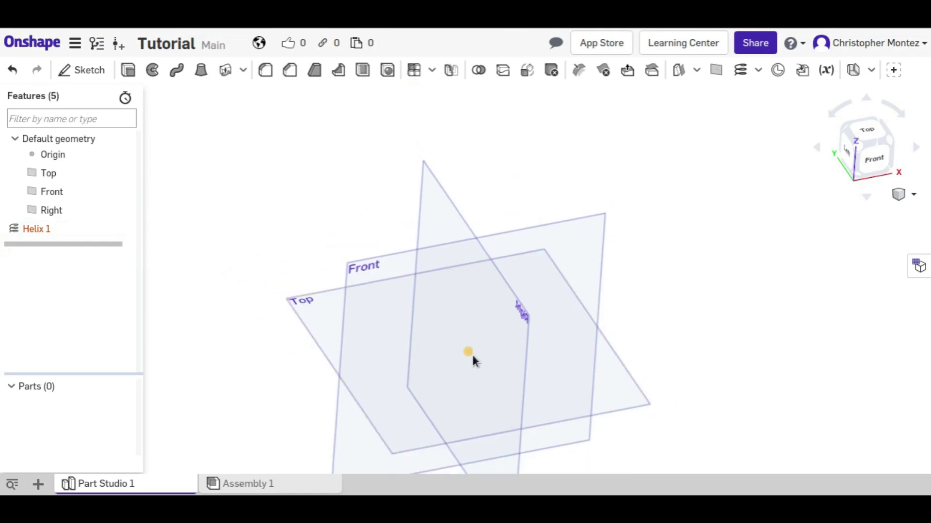
left_click(54, 233)
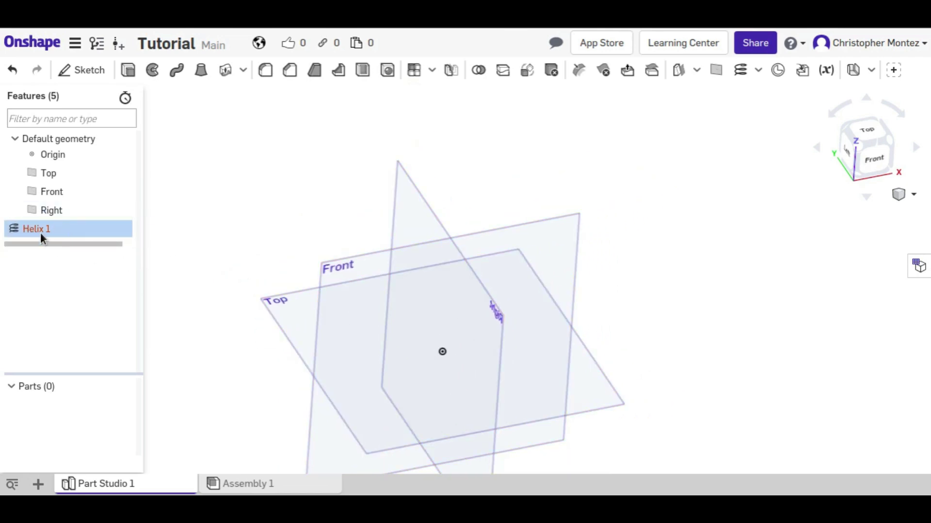
Undo the deletions of Sketch 1, Extrude 1 and Delete part 1.
key("ctrl+z")
key("ctrl+z")
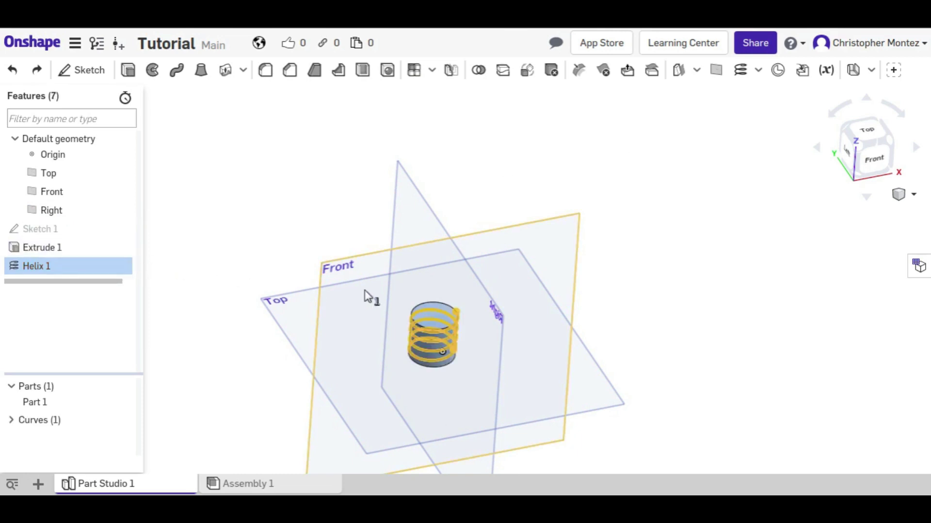
key("ctrl+z")
left_click(201, 244)
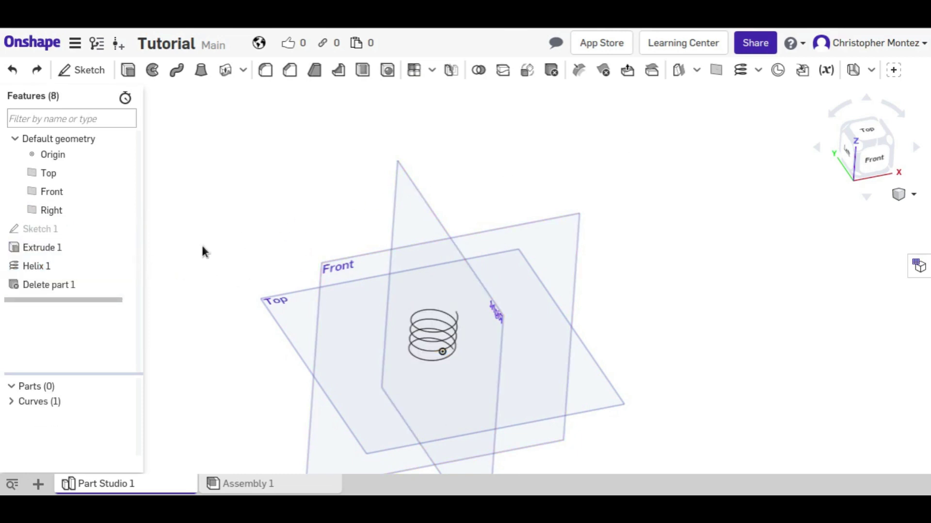
Move Delete part 1 ahead of Helix 1 in the feature order, and return it to its place after the helix.
left_click(74, 290)
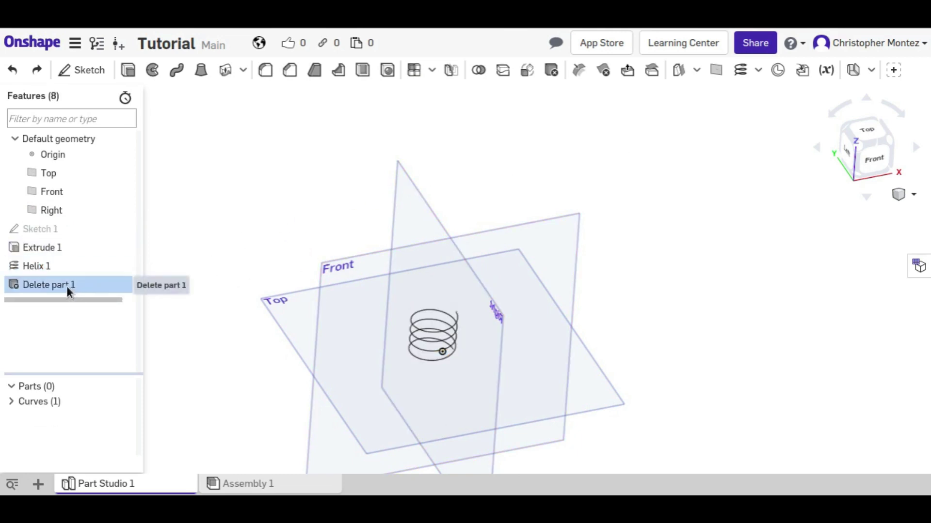
left_click_drag(64, 284, 82, 276)
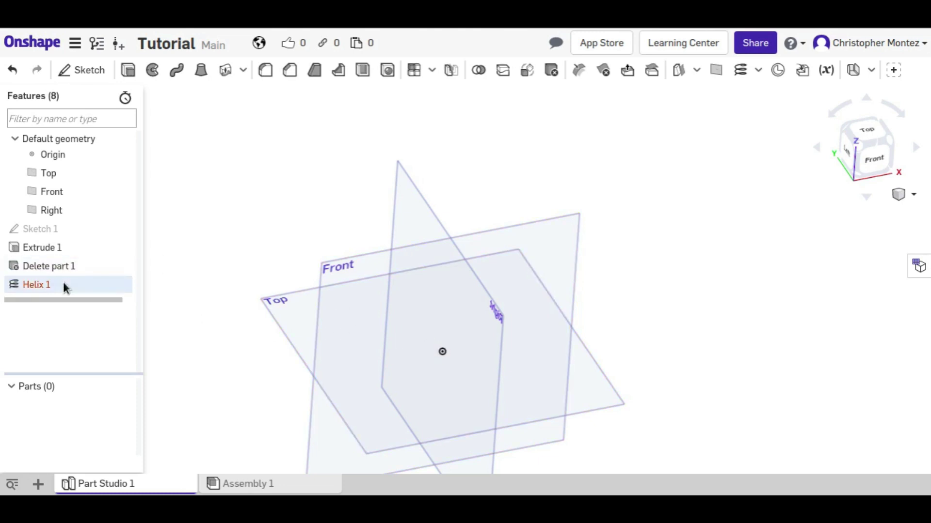
left_click_drag(37, 266, 208, 266)
scroll(272, 303, "down", 2)
middle_click_drag(272, 303, 440, 301)
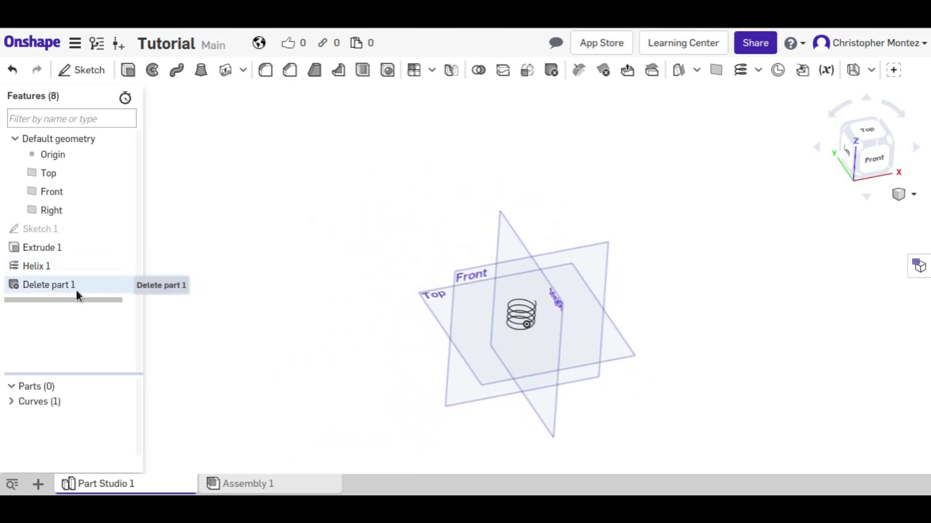
middle_click_drag(479, 245, 331, 269)
scroll(387, 353, "up", 2)
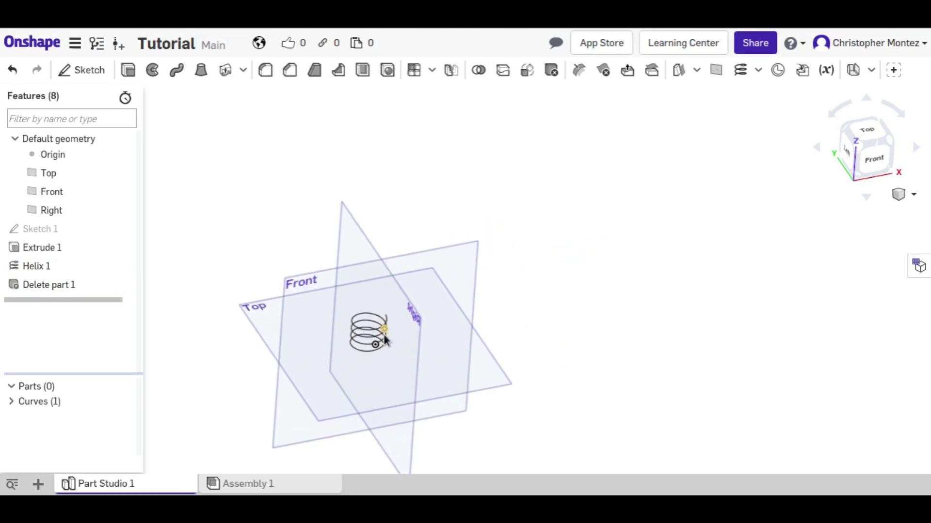
right_click_drag(385, 336, 463, 332)
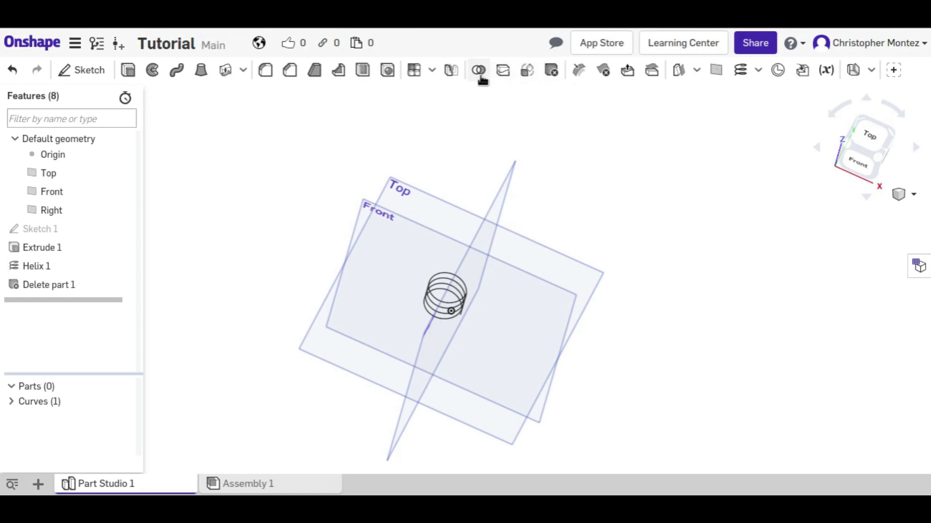
right_click_drag(589, 187, 740, 334)
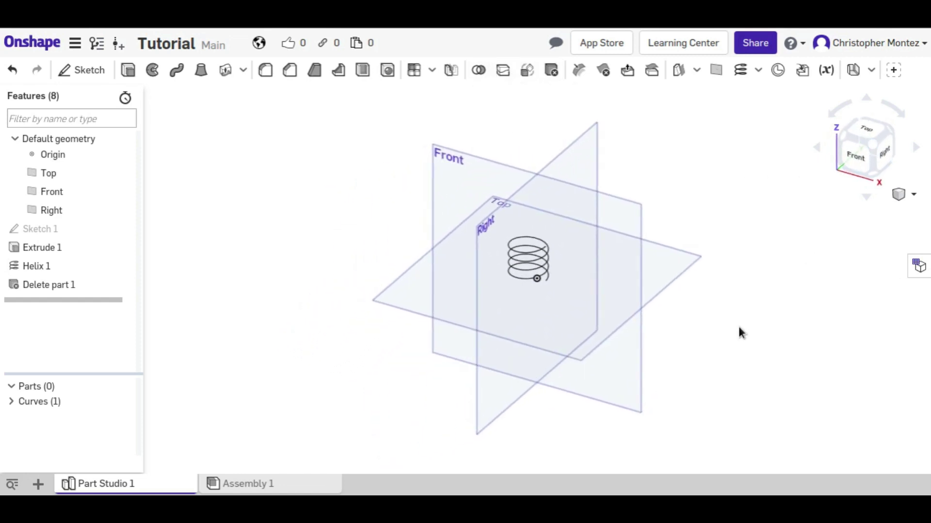